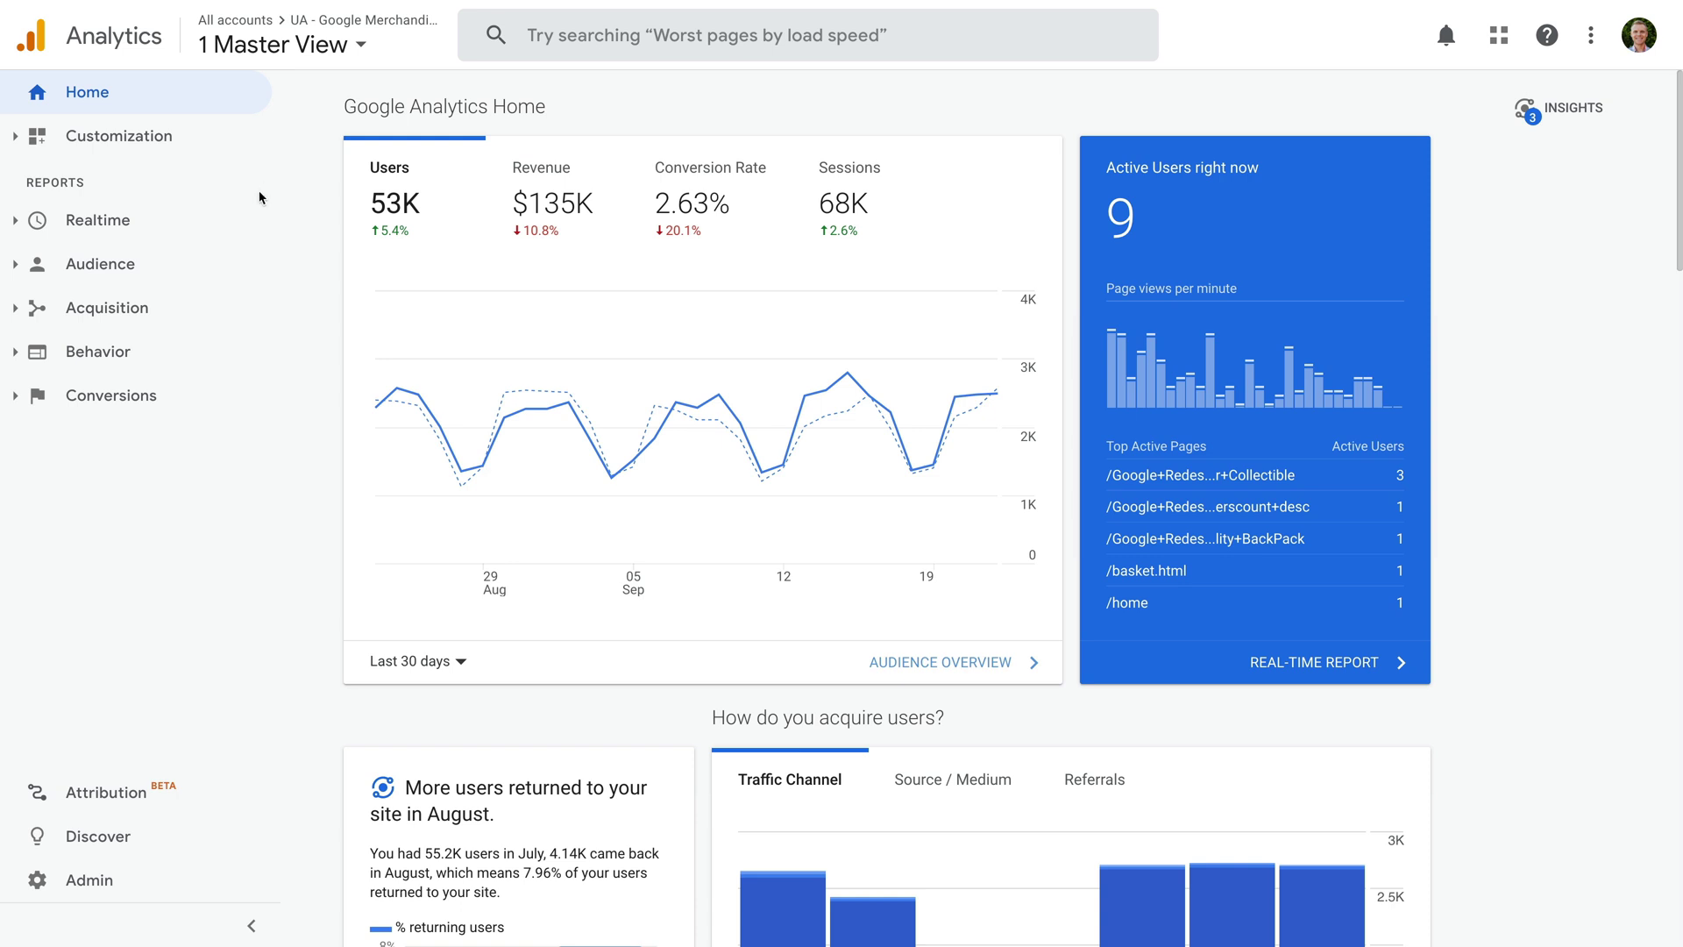
Step: Open the Acquisition > All Traffic > Source/Medium report
left_click(175, 314)
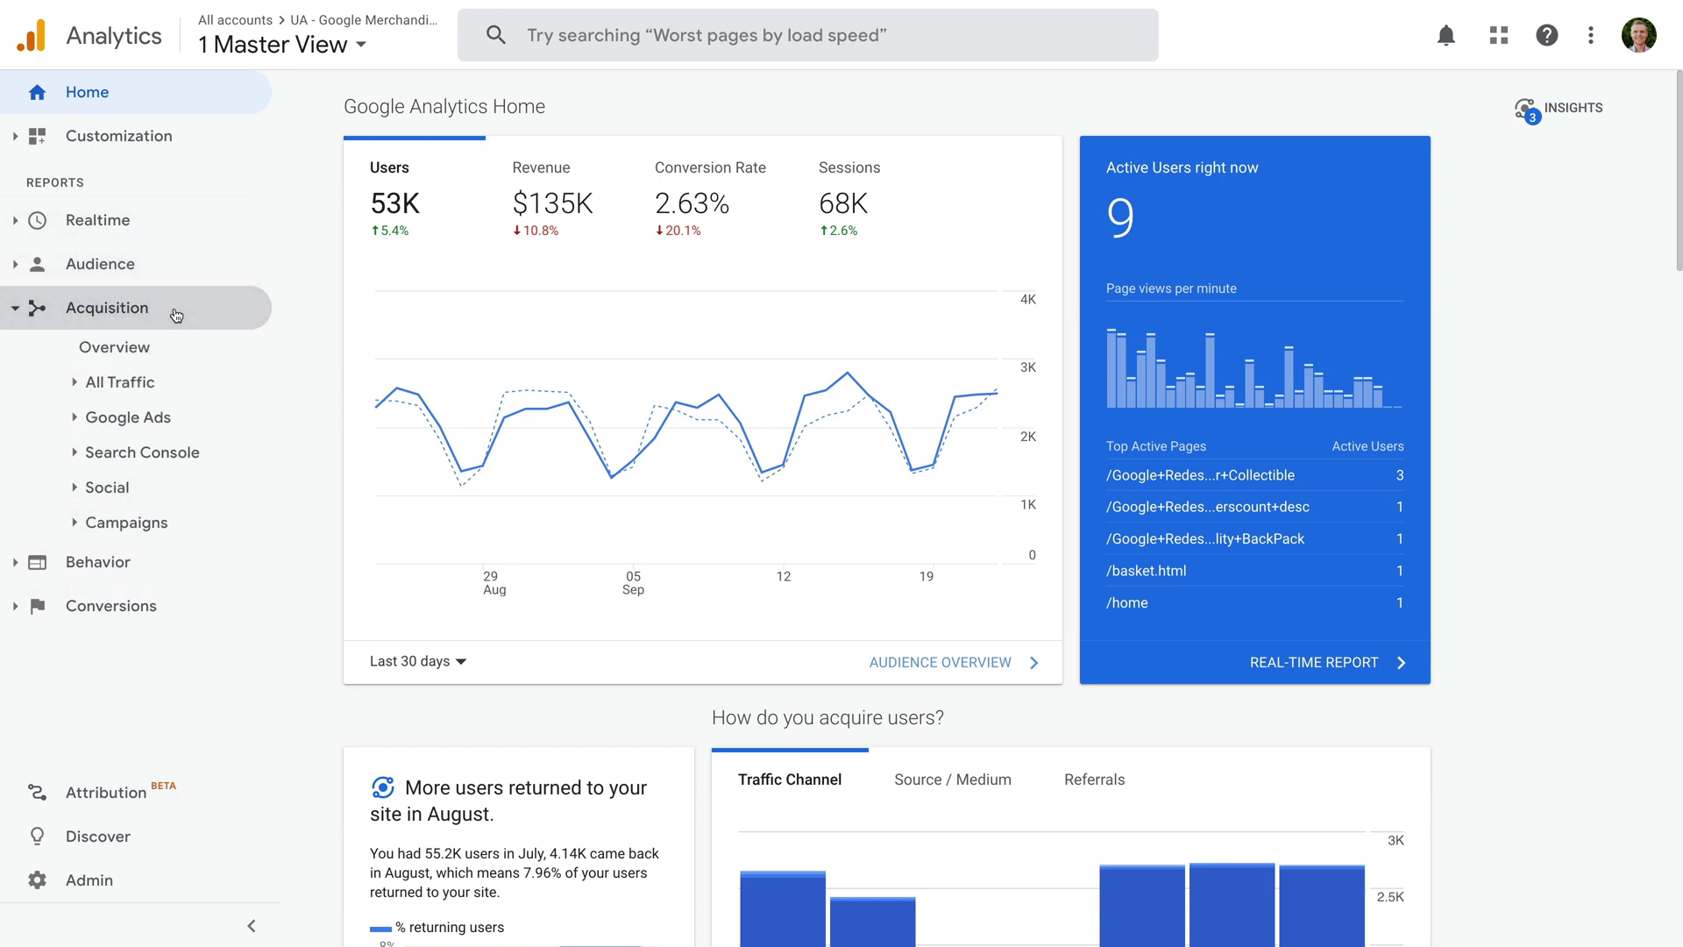
left_click(175, 385)
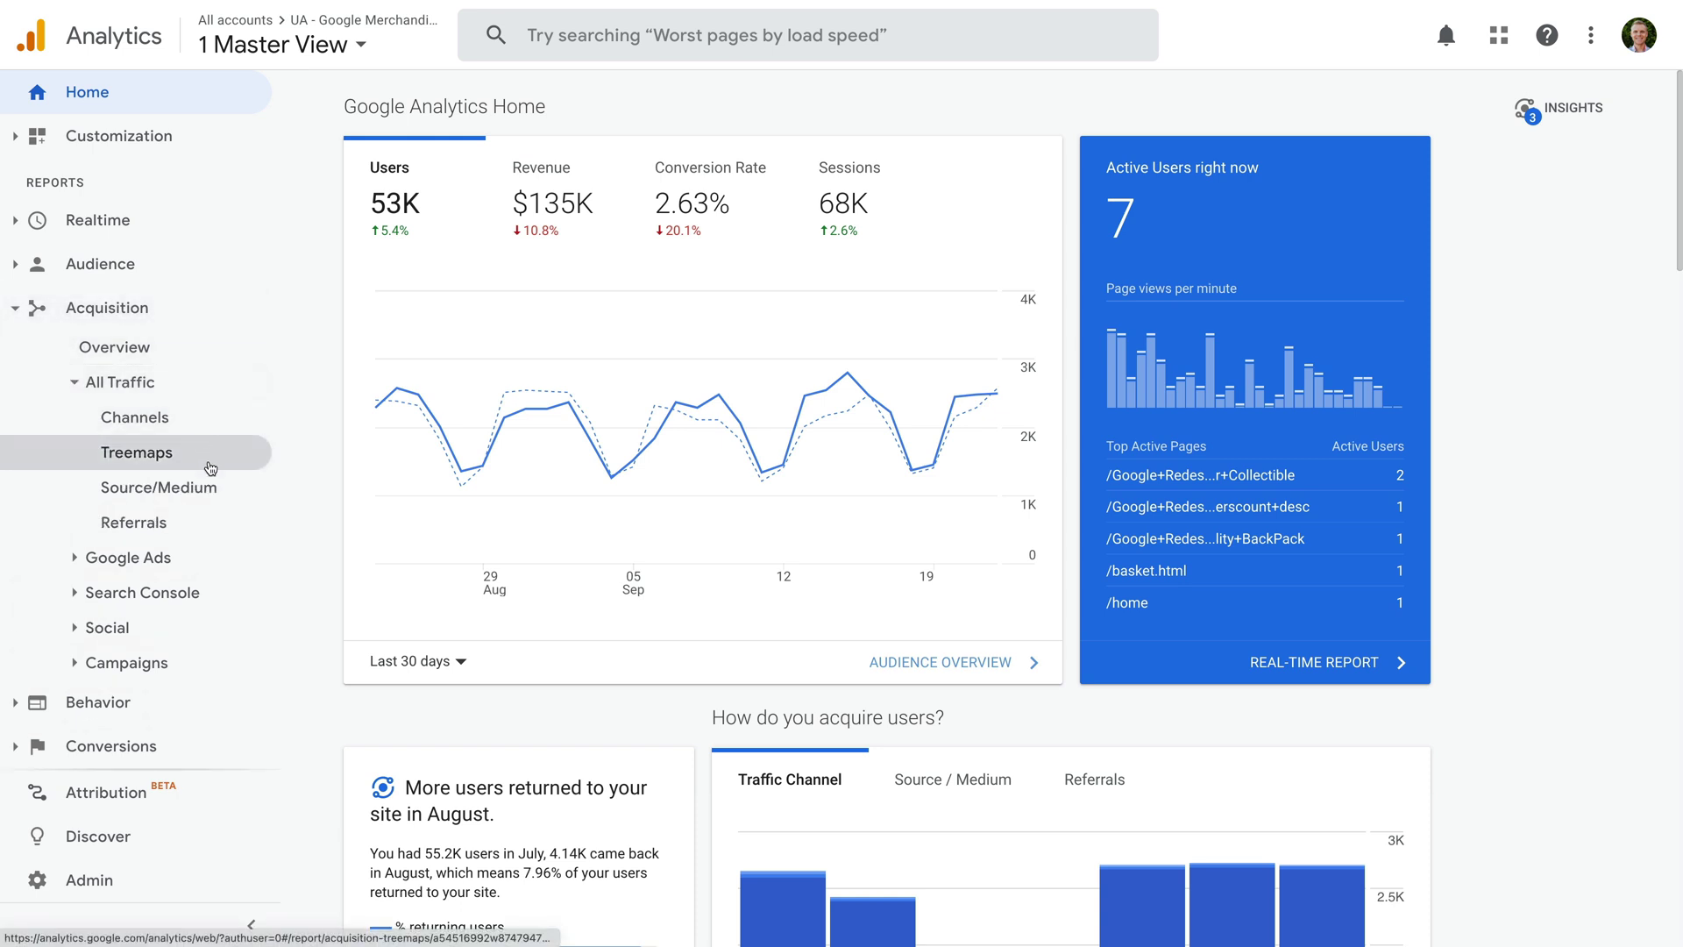
left_click(222, 499)
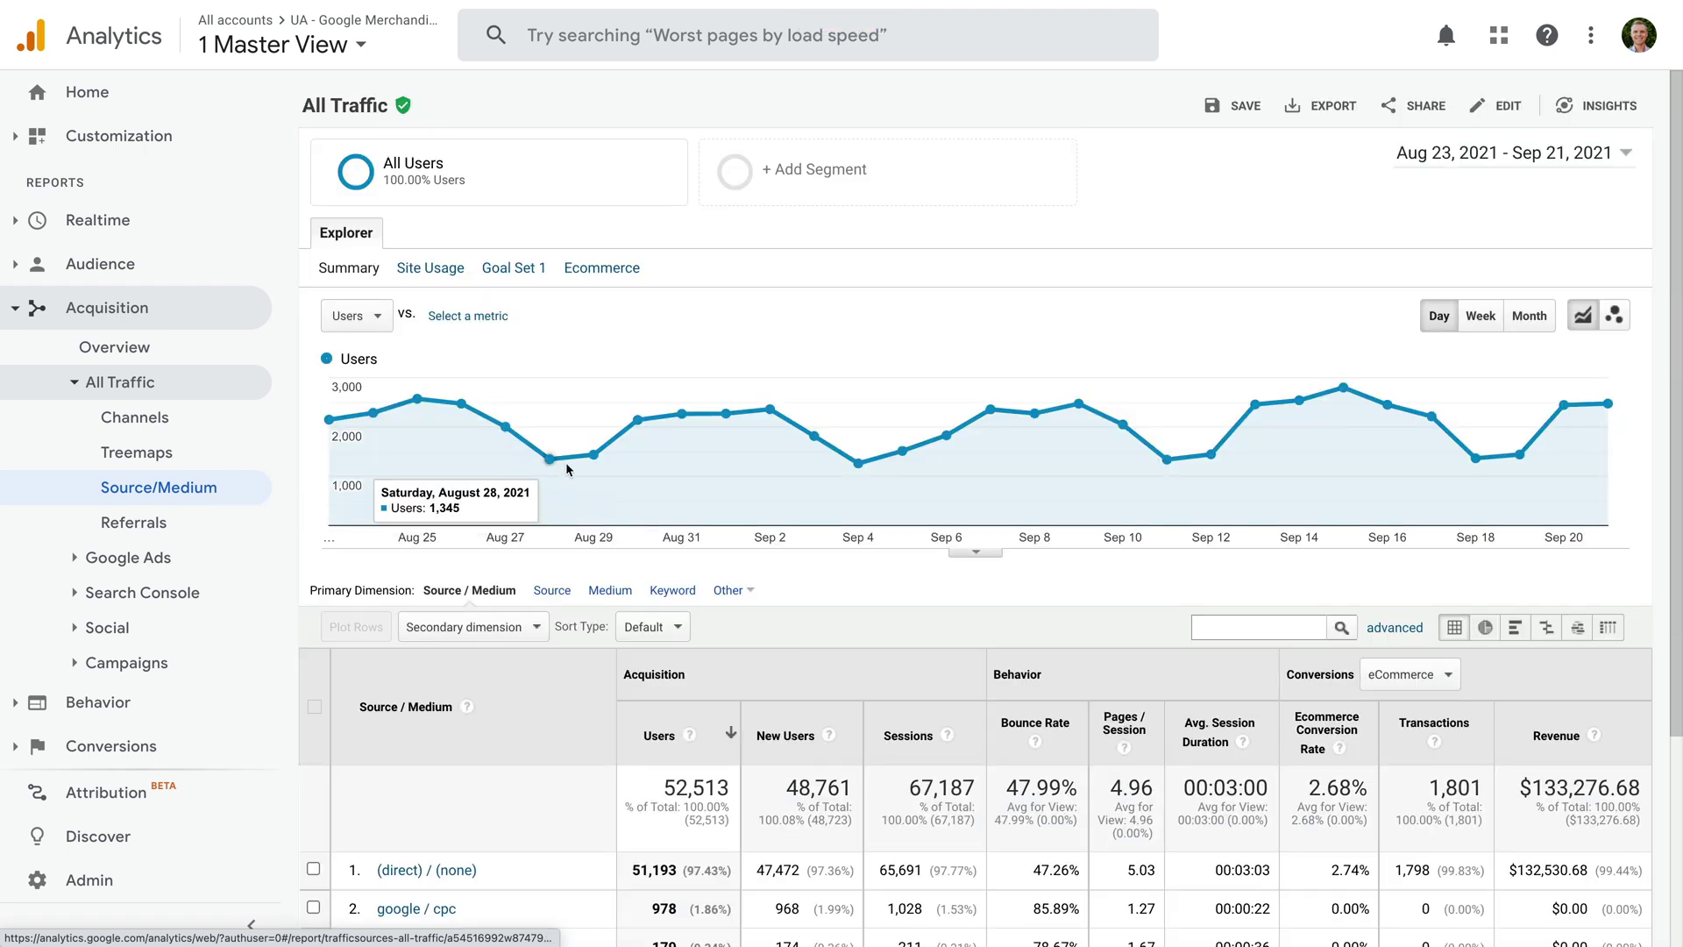
Step: Set the report date range to September 1–30, 2020
left_click(1481, 158)
left_click(932, 191)
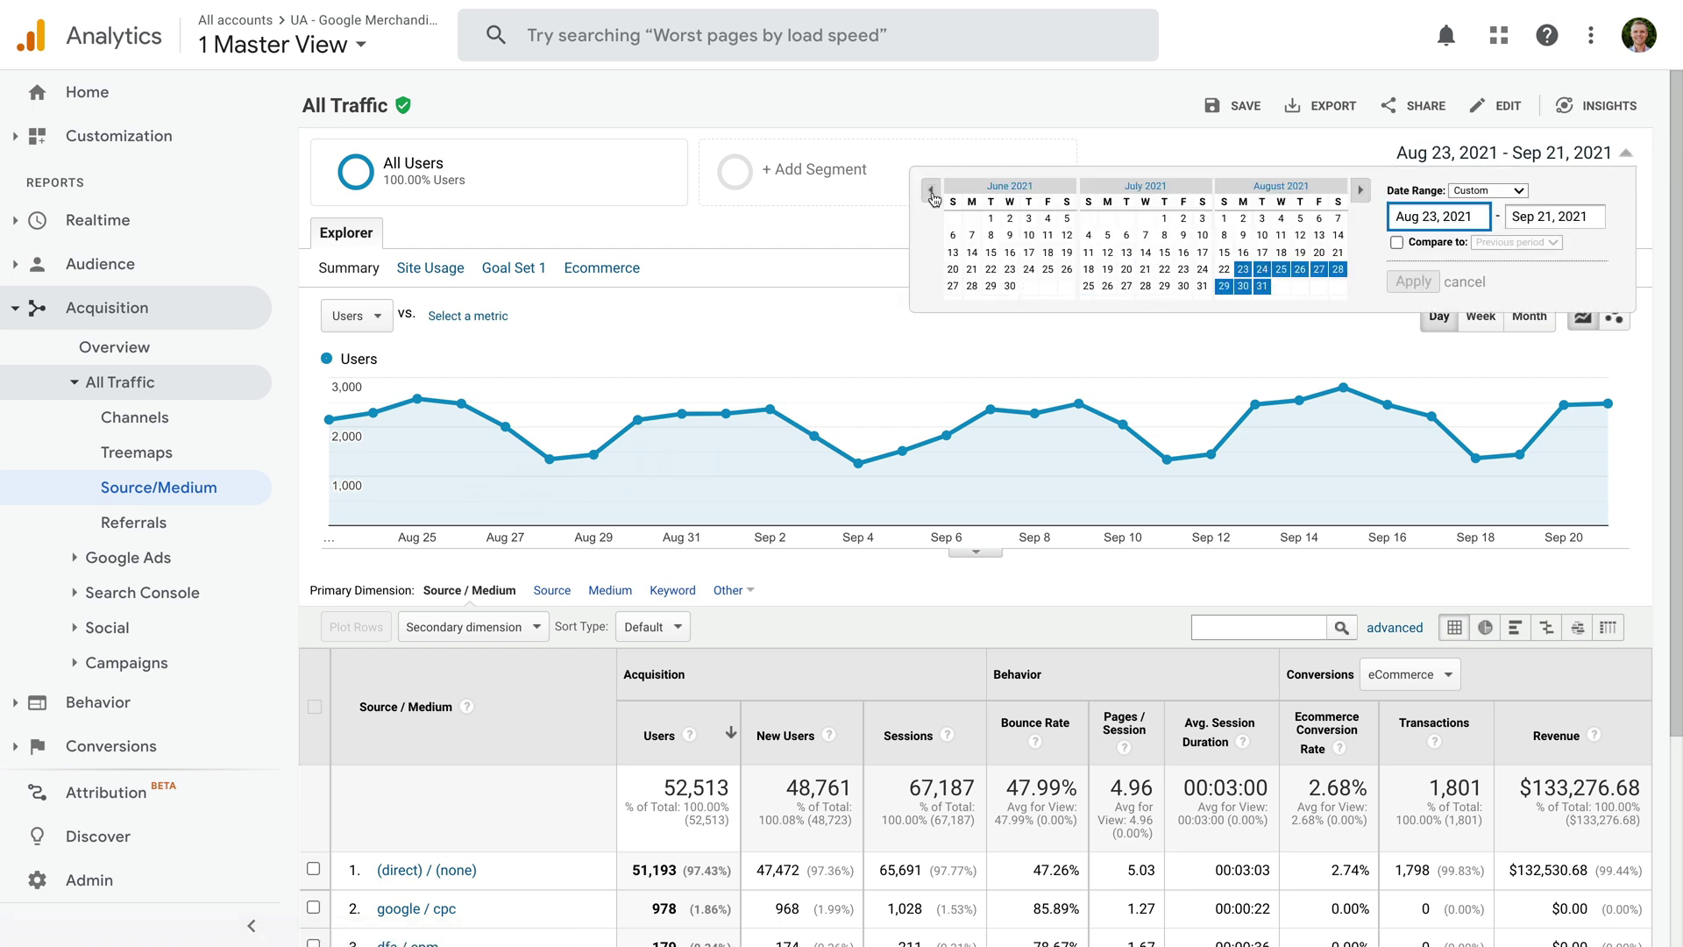
left_click(932, 191)
left_click(932, 191)
left_click(932, 192)
left_click(932, 191)
left_click(932, 191)
left_click(932, 191)
left_click(932, 191)
left_click(932, 191)
left_click(932, 191)
left_click(932, 191)
left_click(1143, 194)
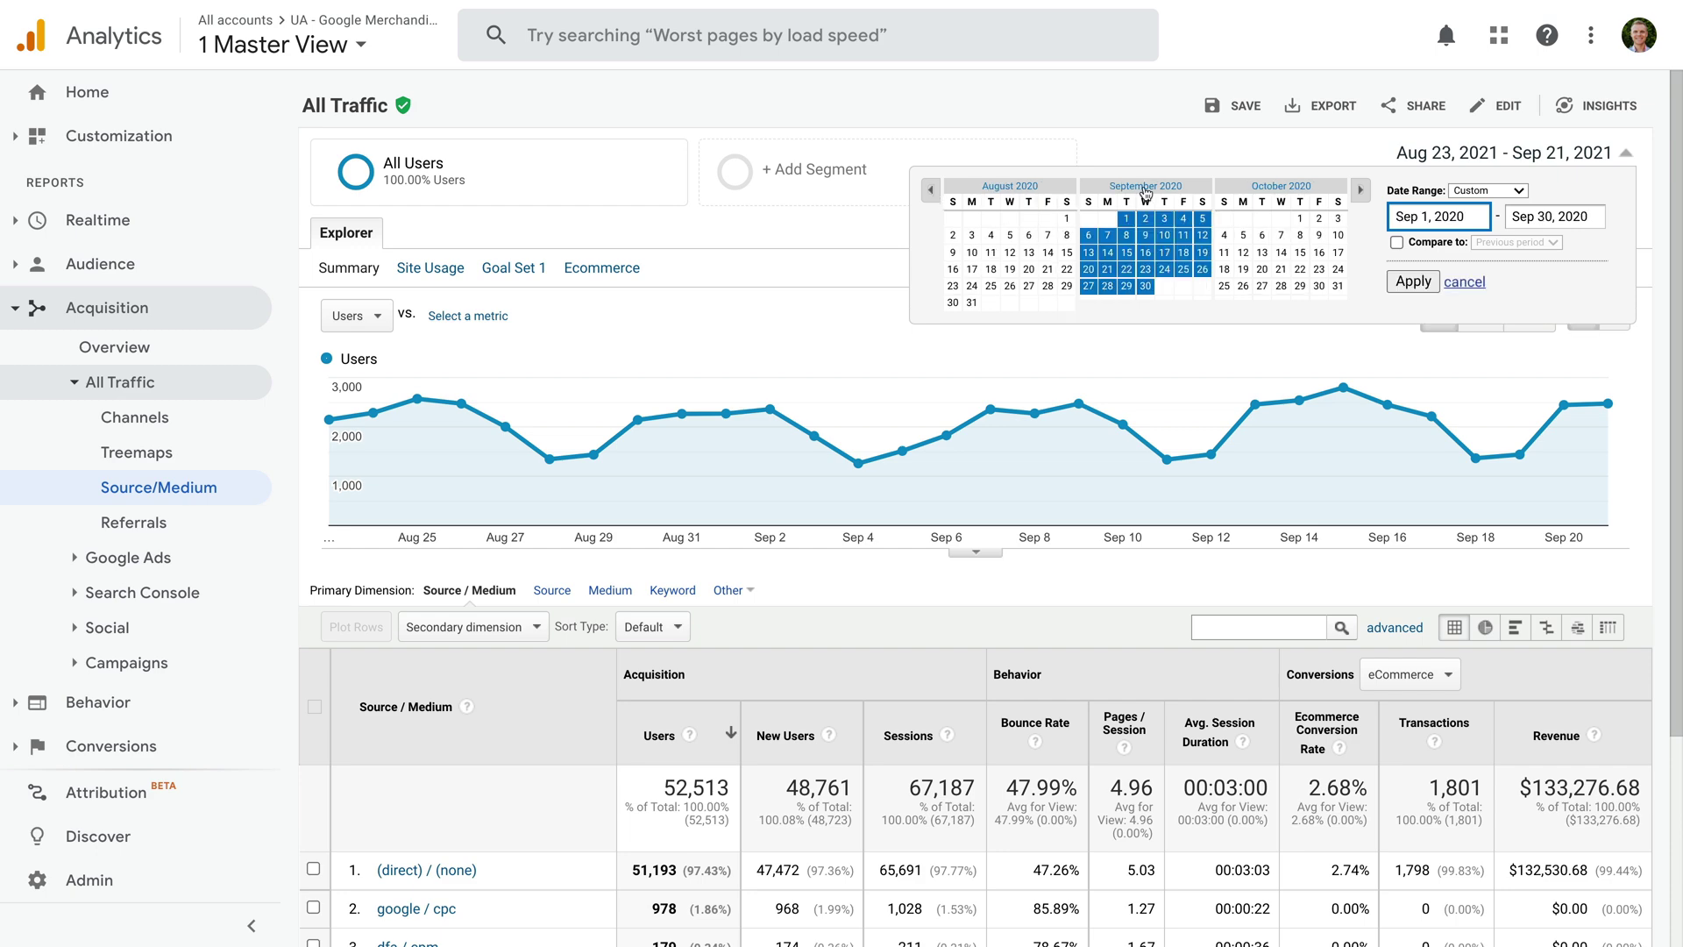
left_click(1414, 282)
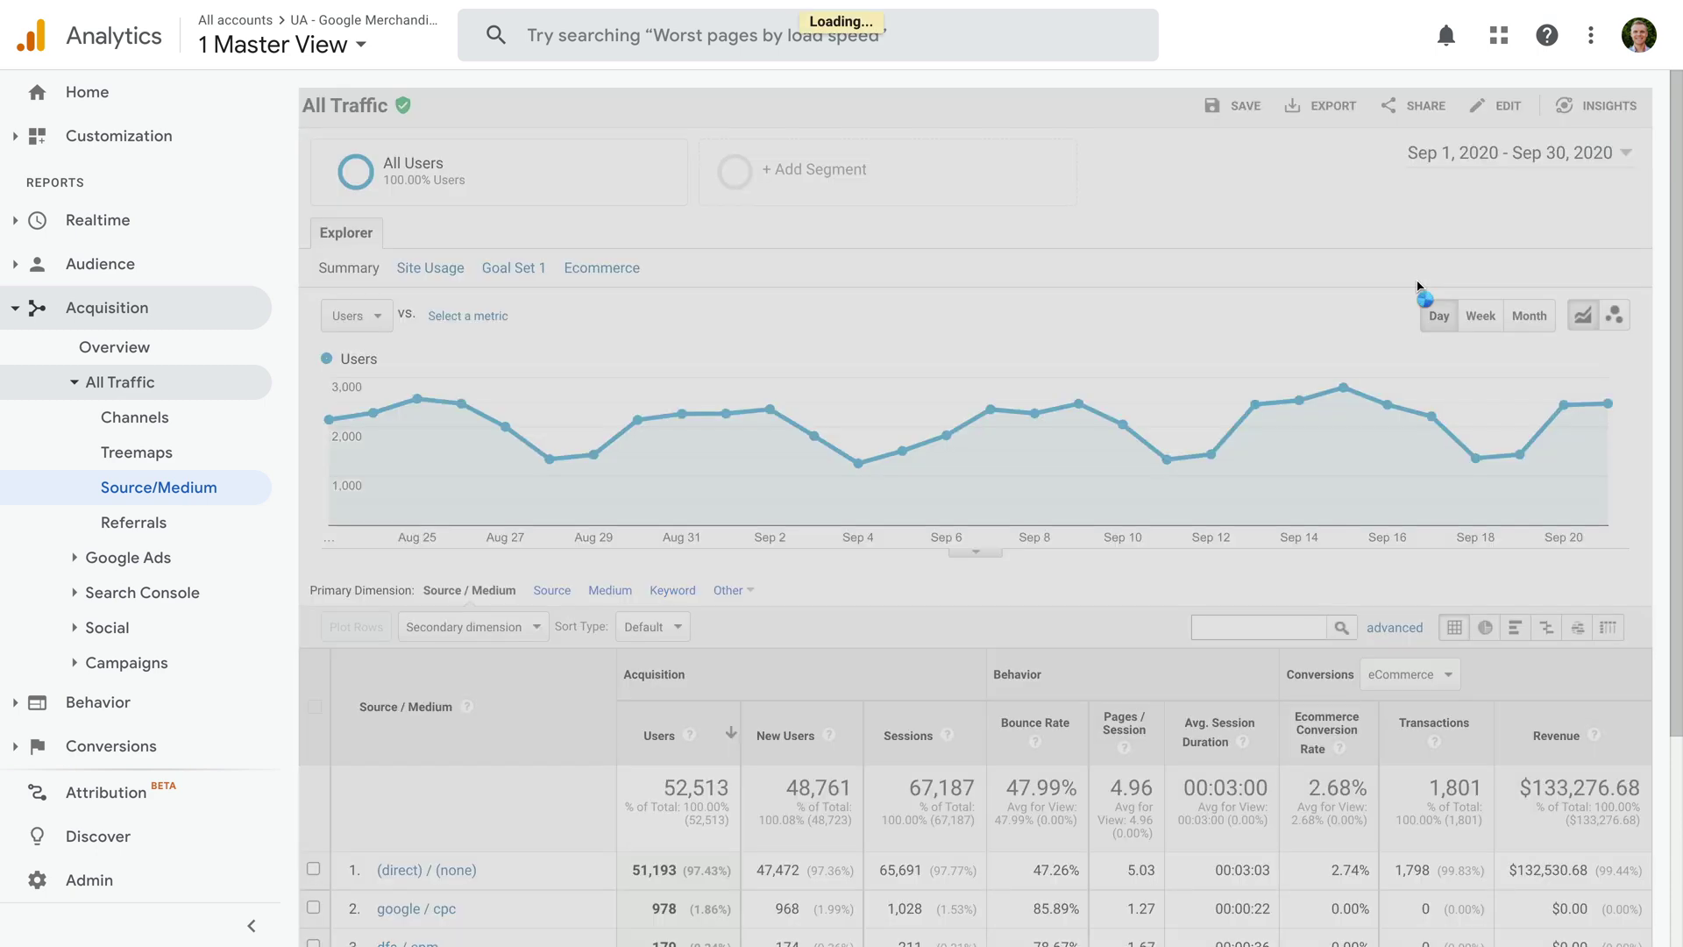
Step: Search the Source/Medium table for 'facebook' to list the Facebook referral sources
scroll(1293, 349, "down", 3)
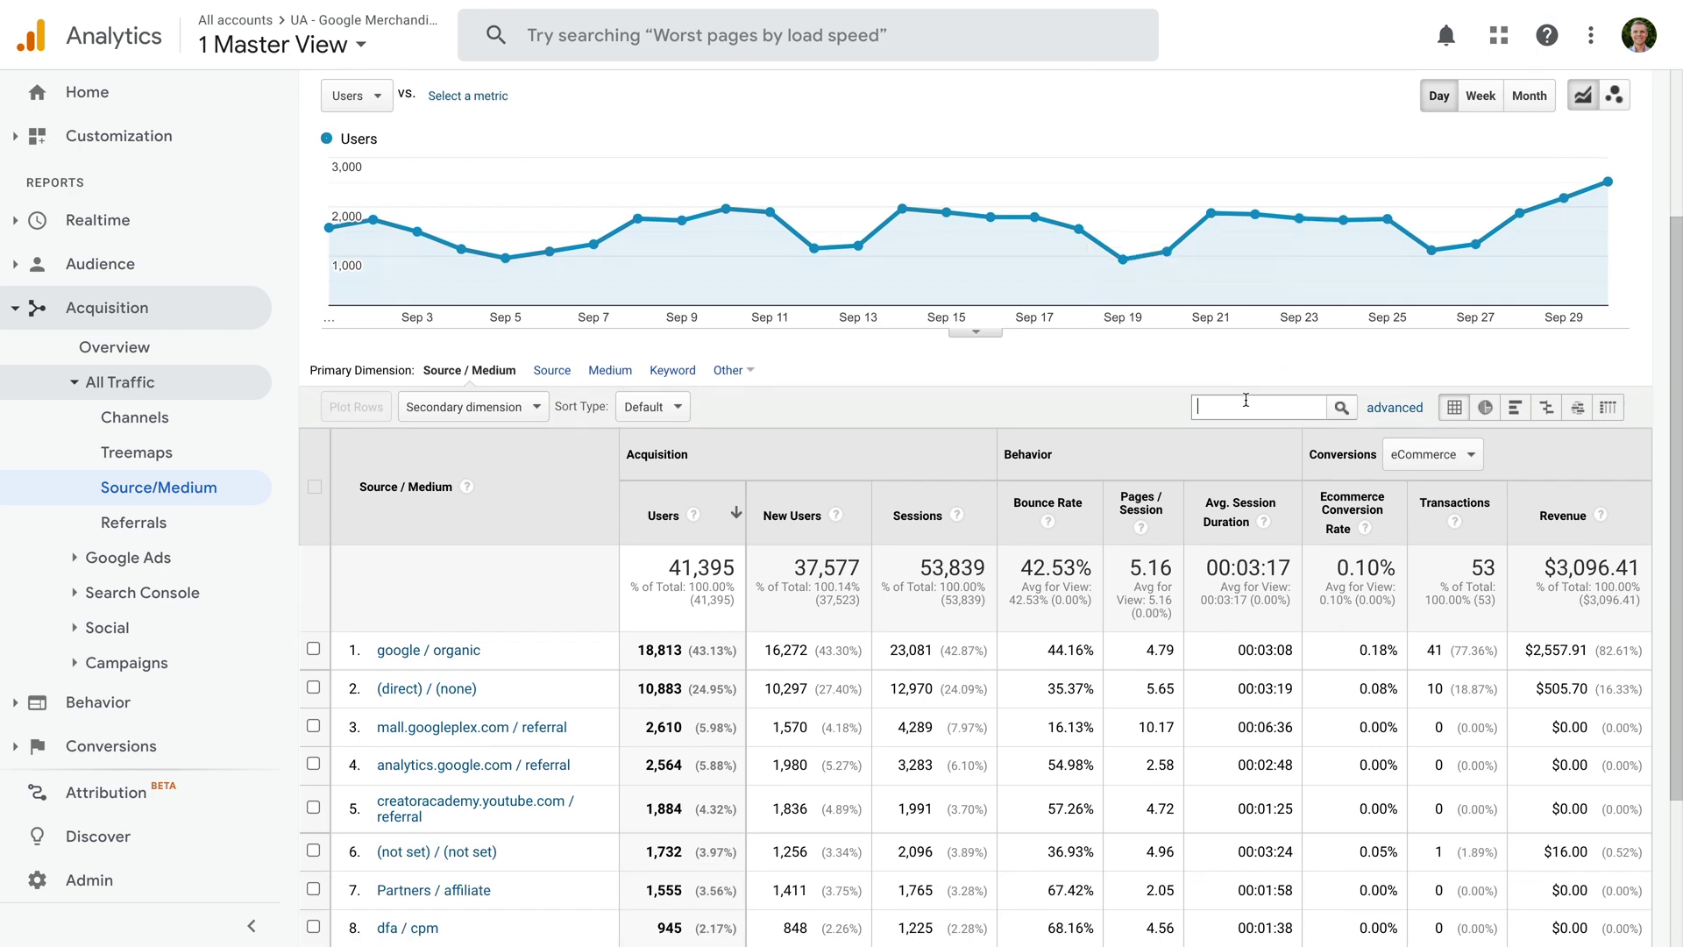
left_click(1246, 400)
type("facebook")
key("Return")
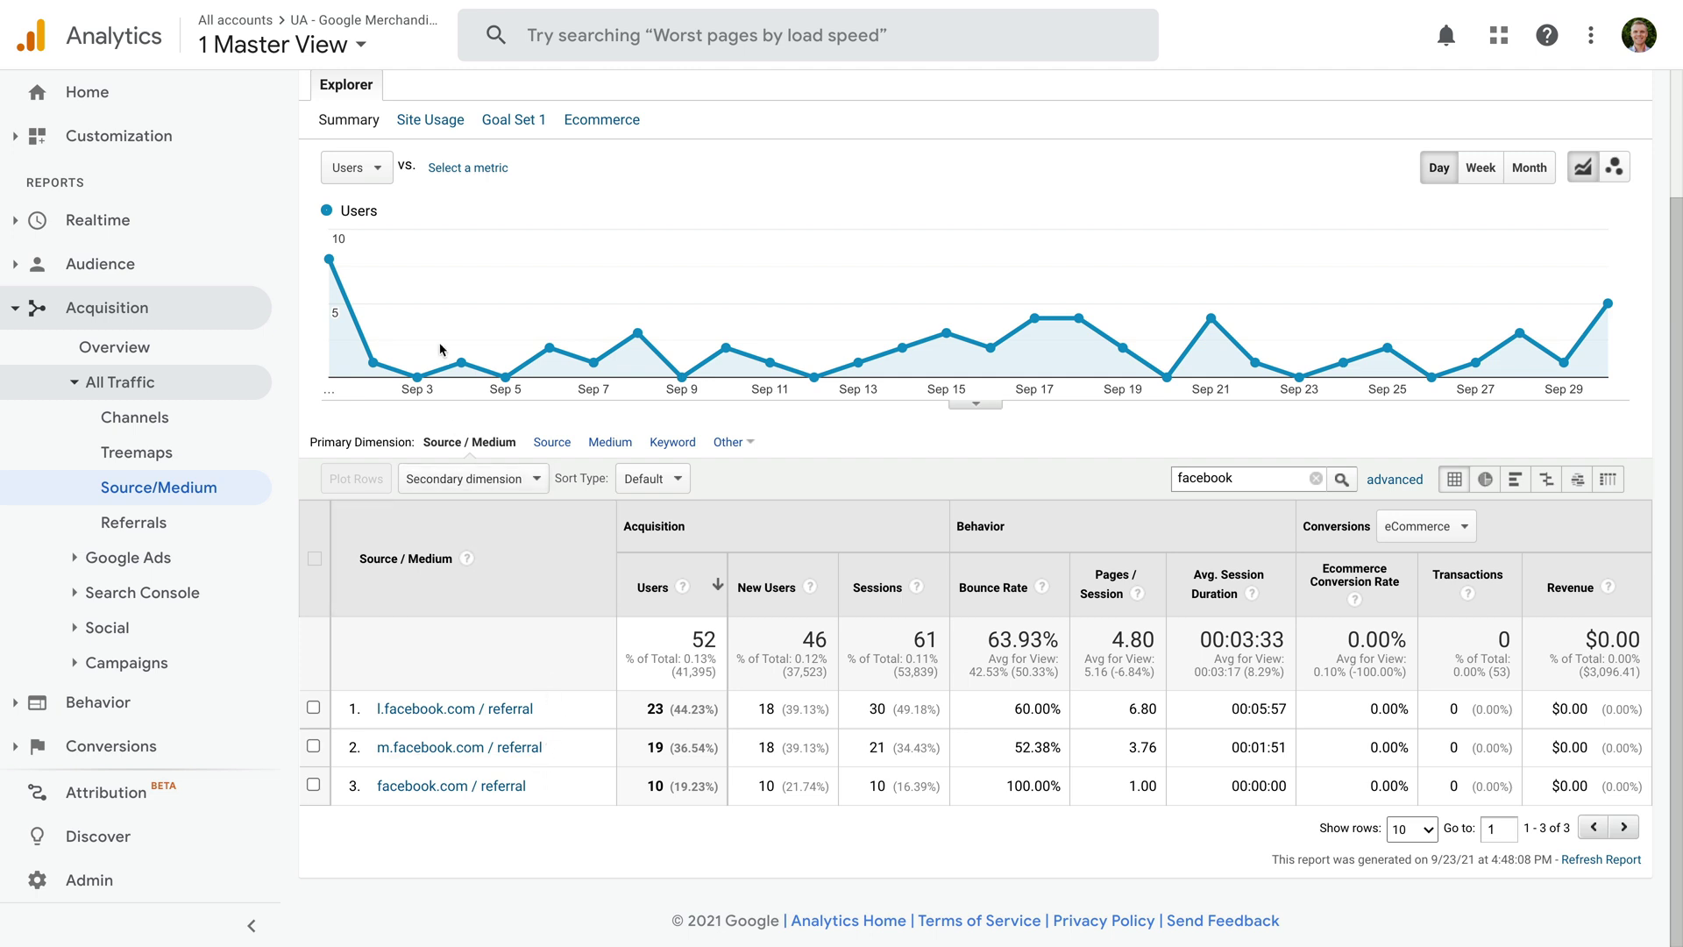
Step: Switch to the GA4 Google Merchandise Store property and open Acquisition > Traffic acquisition
left_click(322, 46)
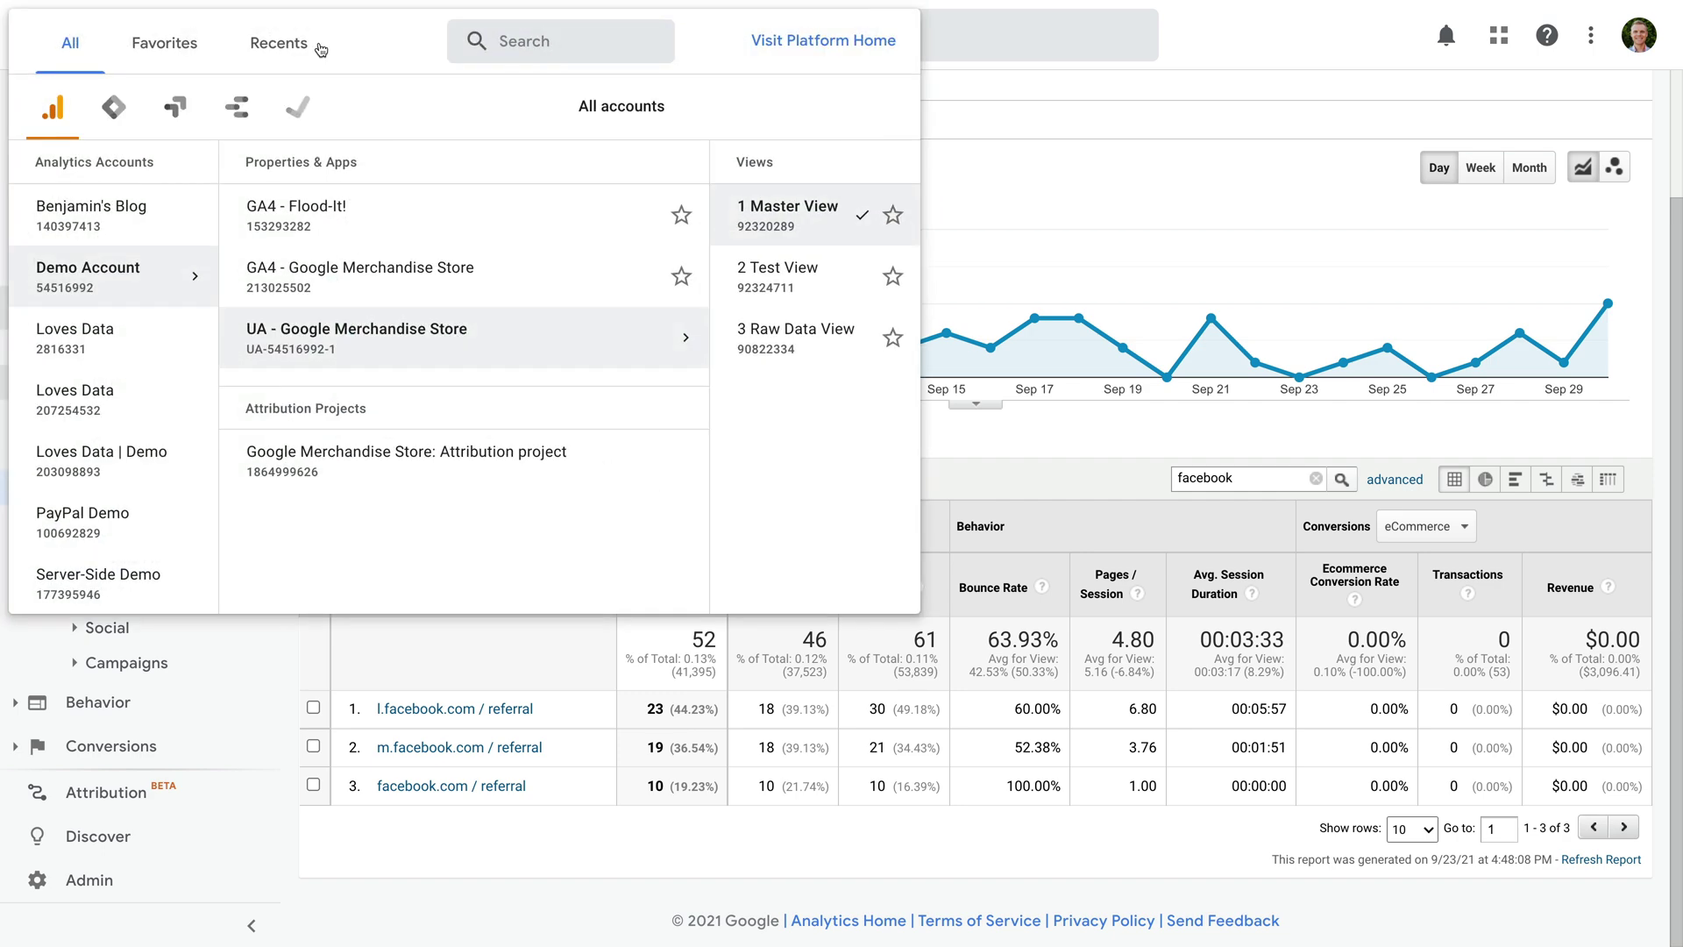
left_click(444, 290)
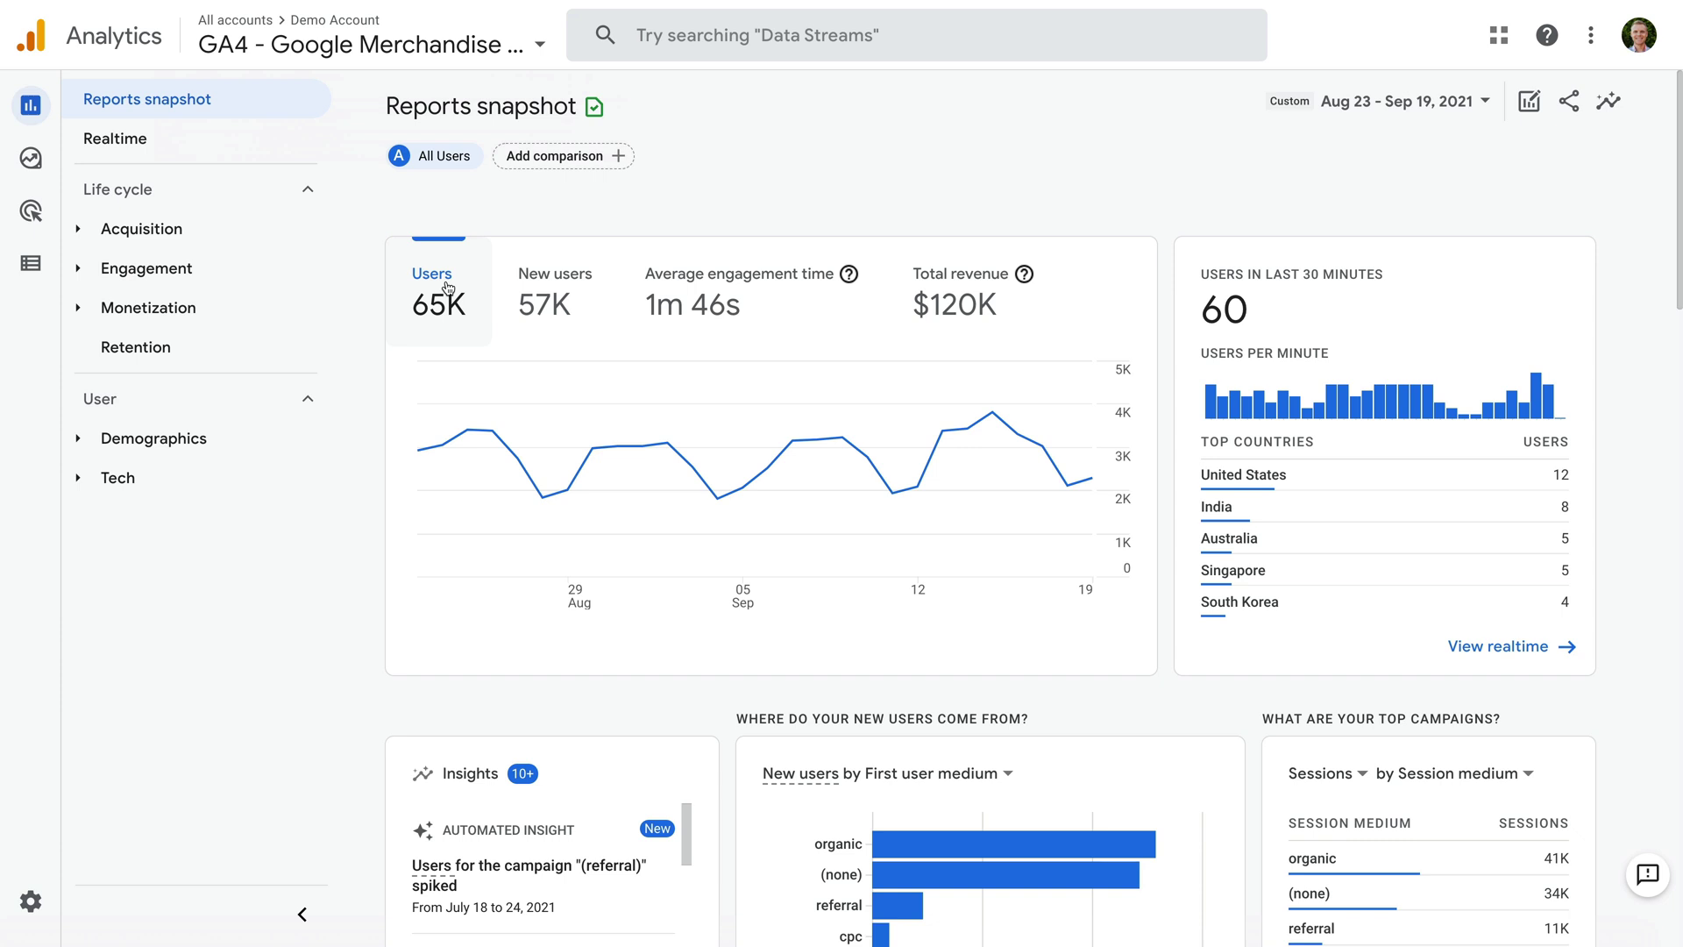
left_click(240, 232)
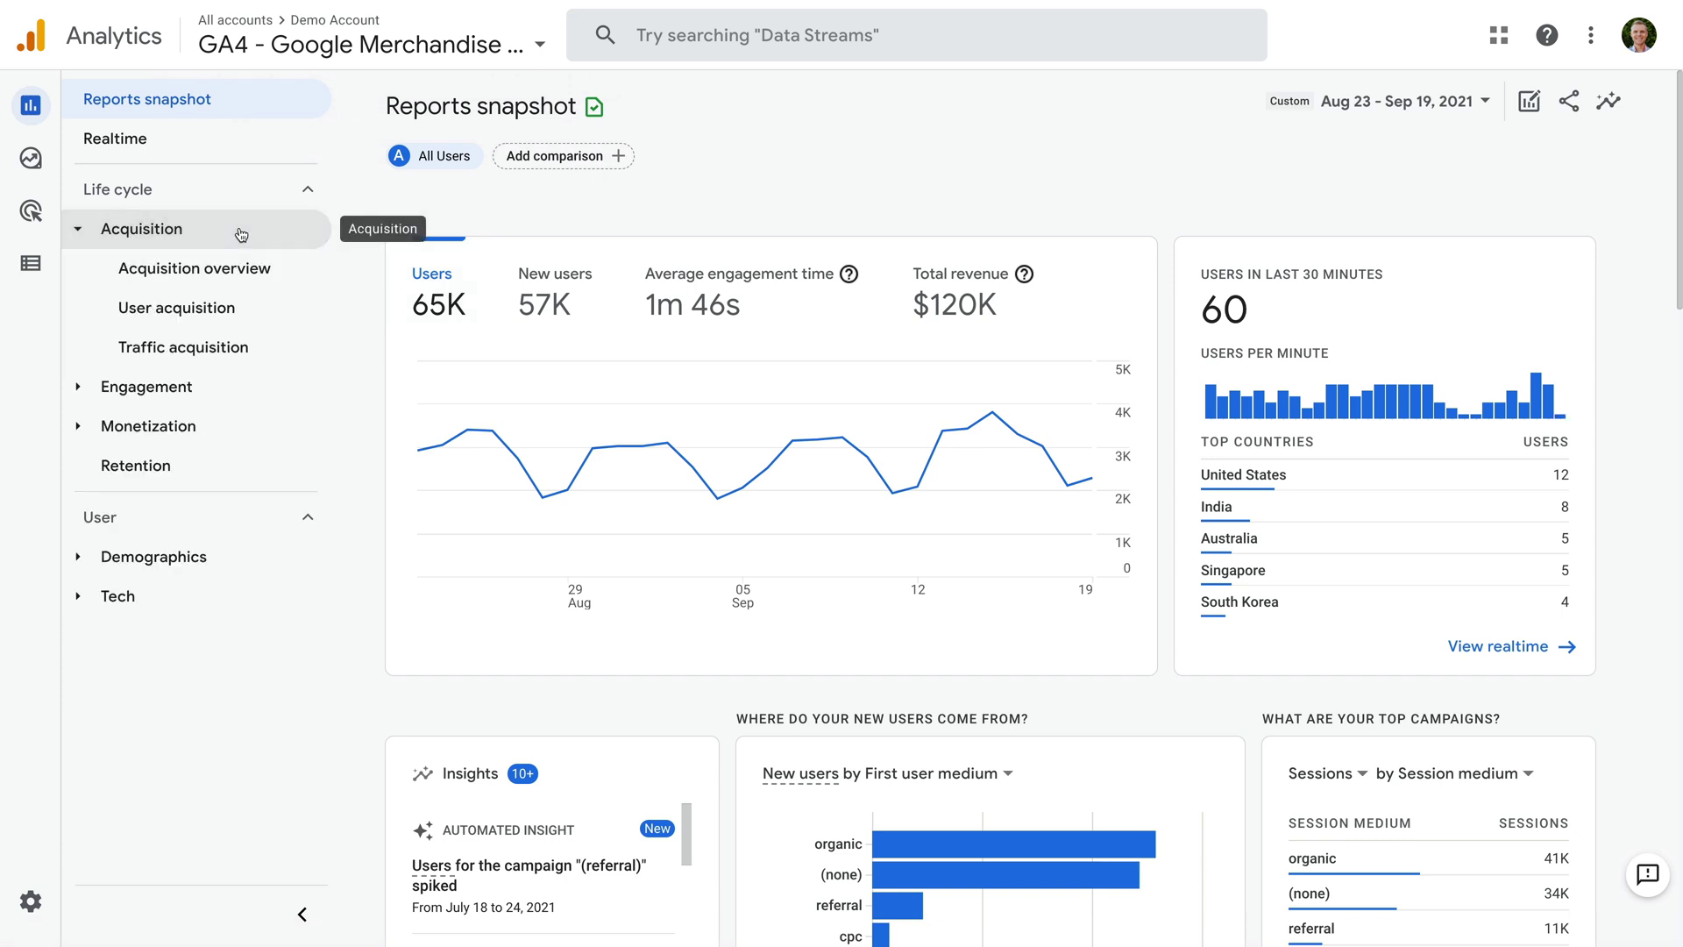
left_click(272, 348)
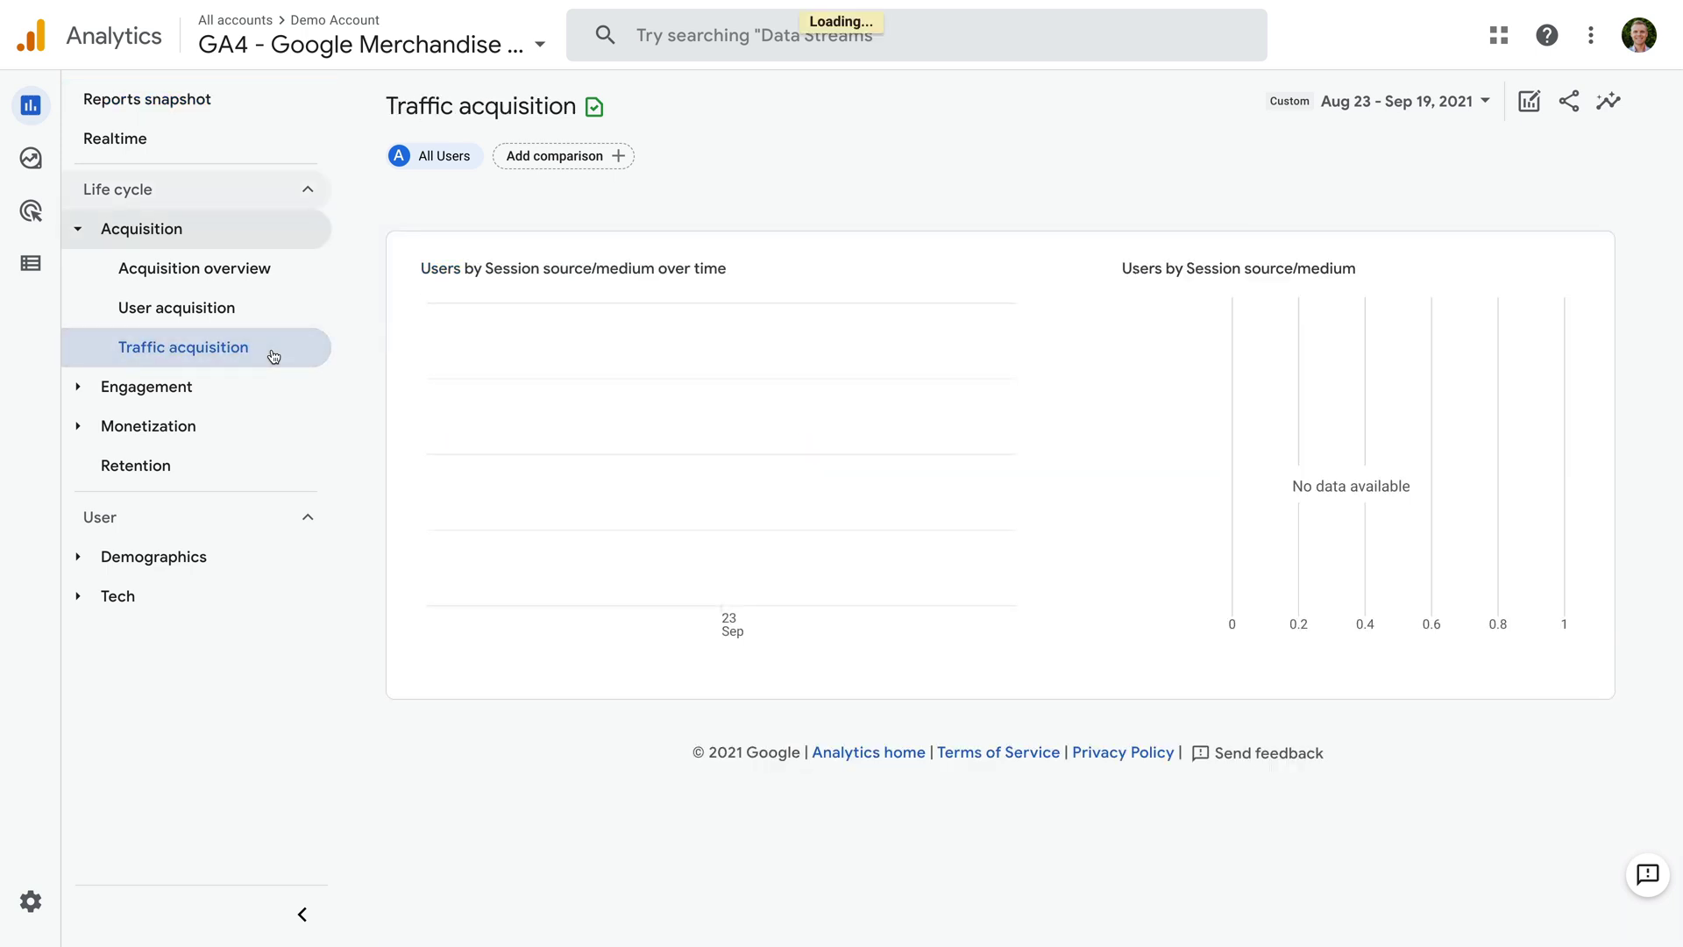
Step: Filter the Traffic acquisition table by 'facebook' to show its five source/medium rows
scroll(484, 435, "down", 1)
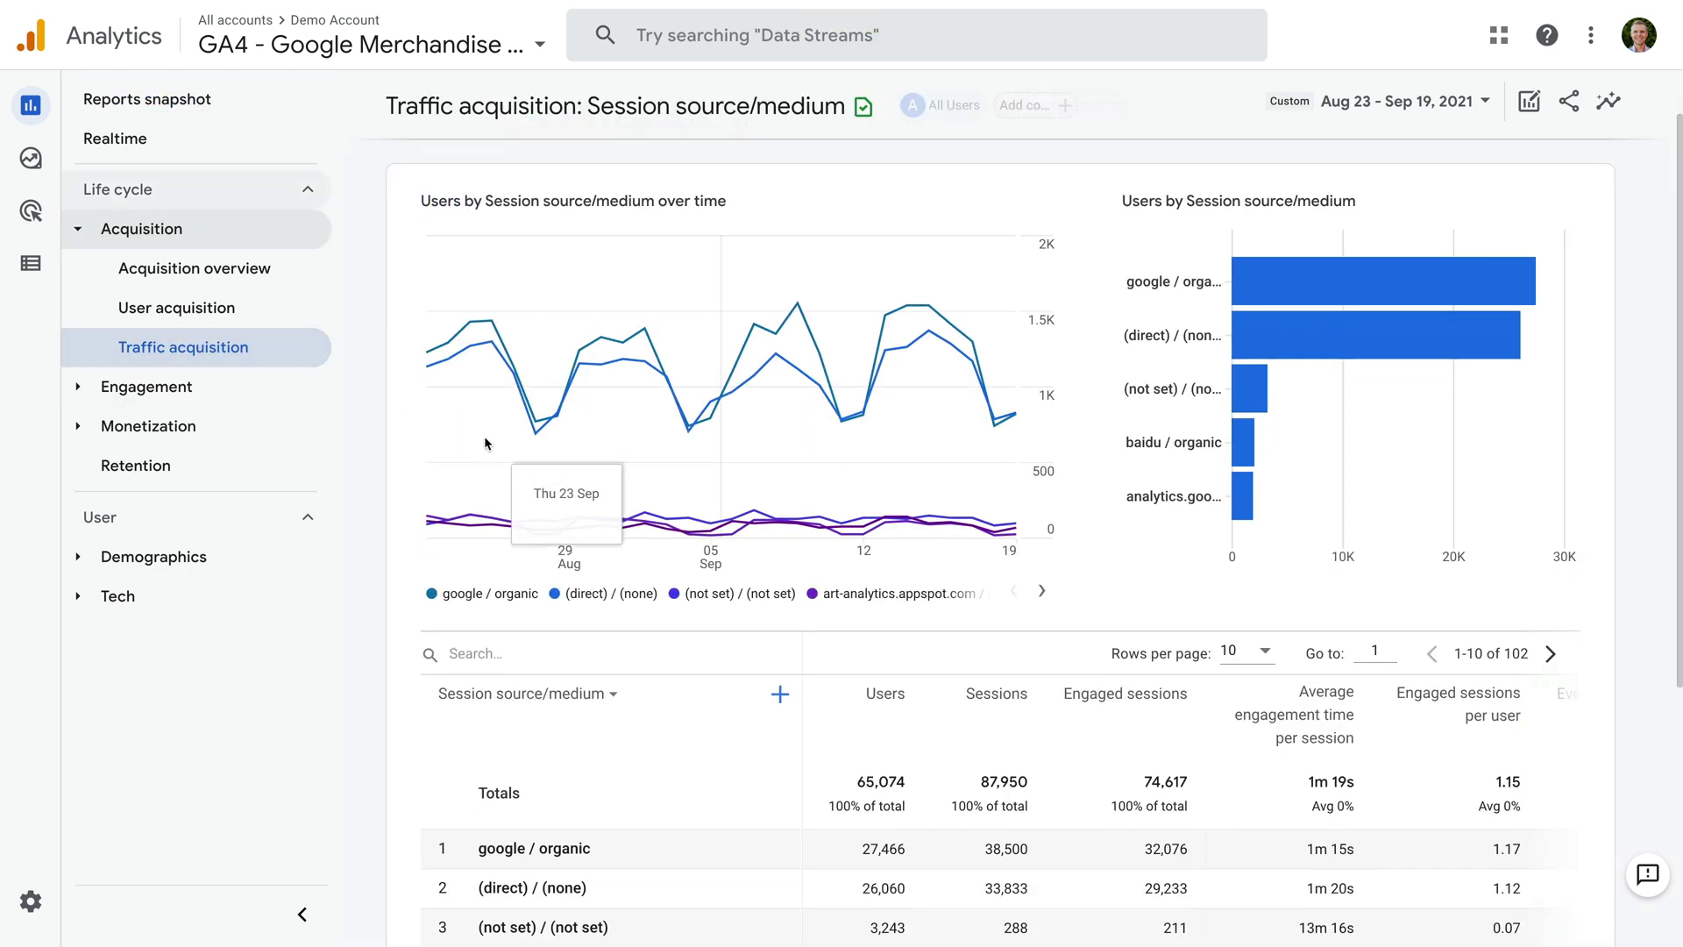
scroll(486, 442, "down", 3)
left_click(495, 466)
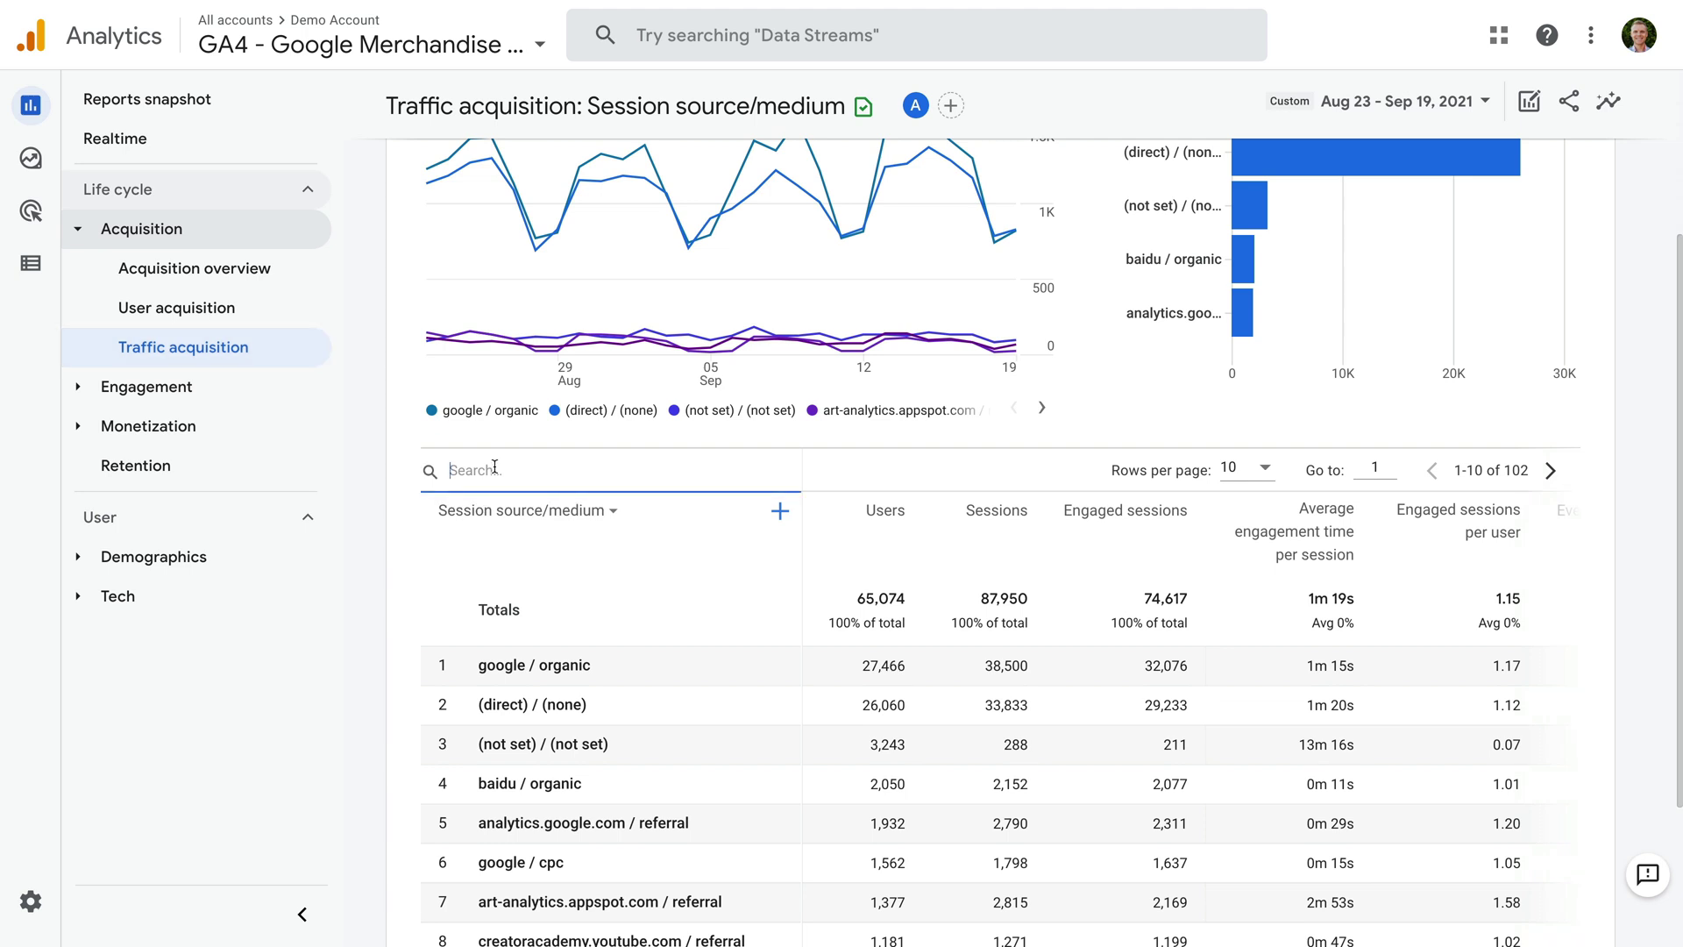
type("facebook")
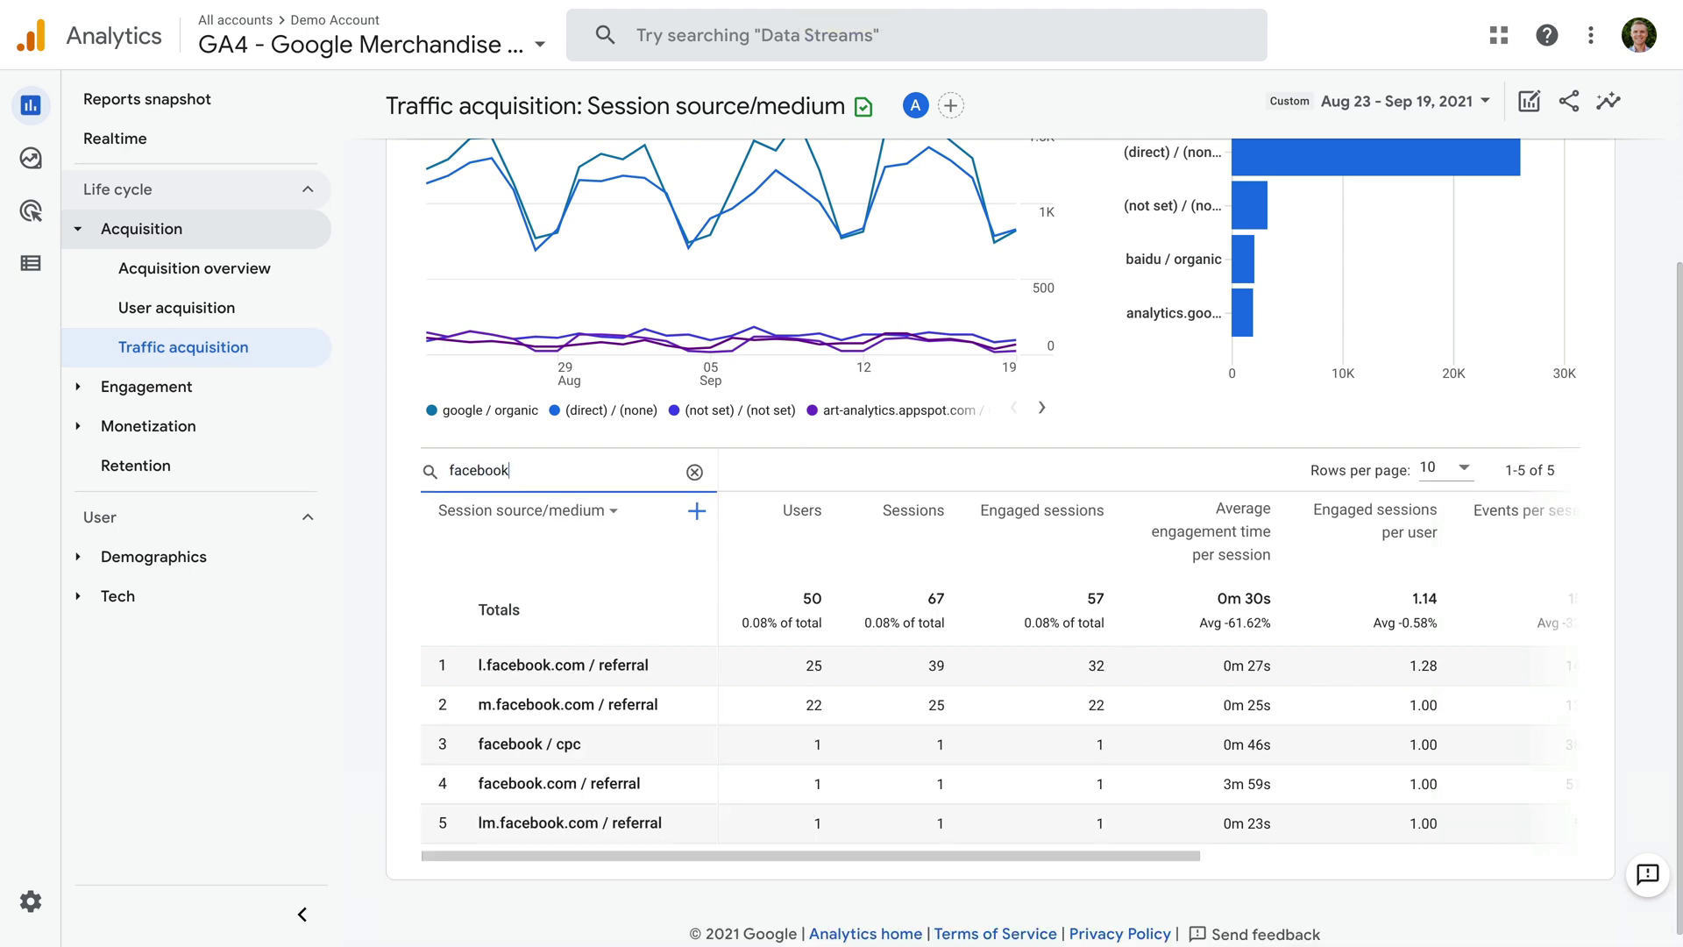
scroll(671, 583, "down", 1)
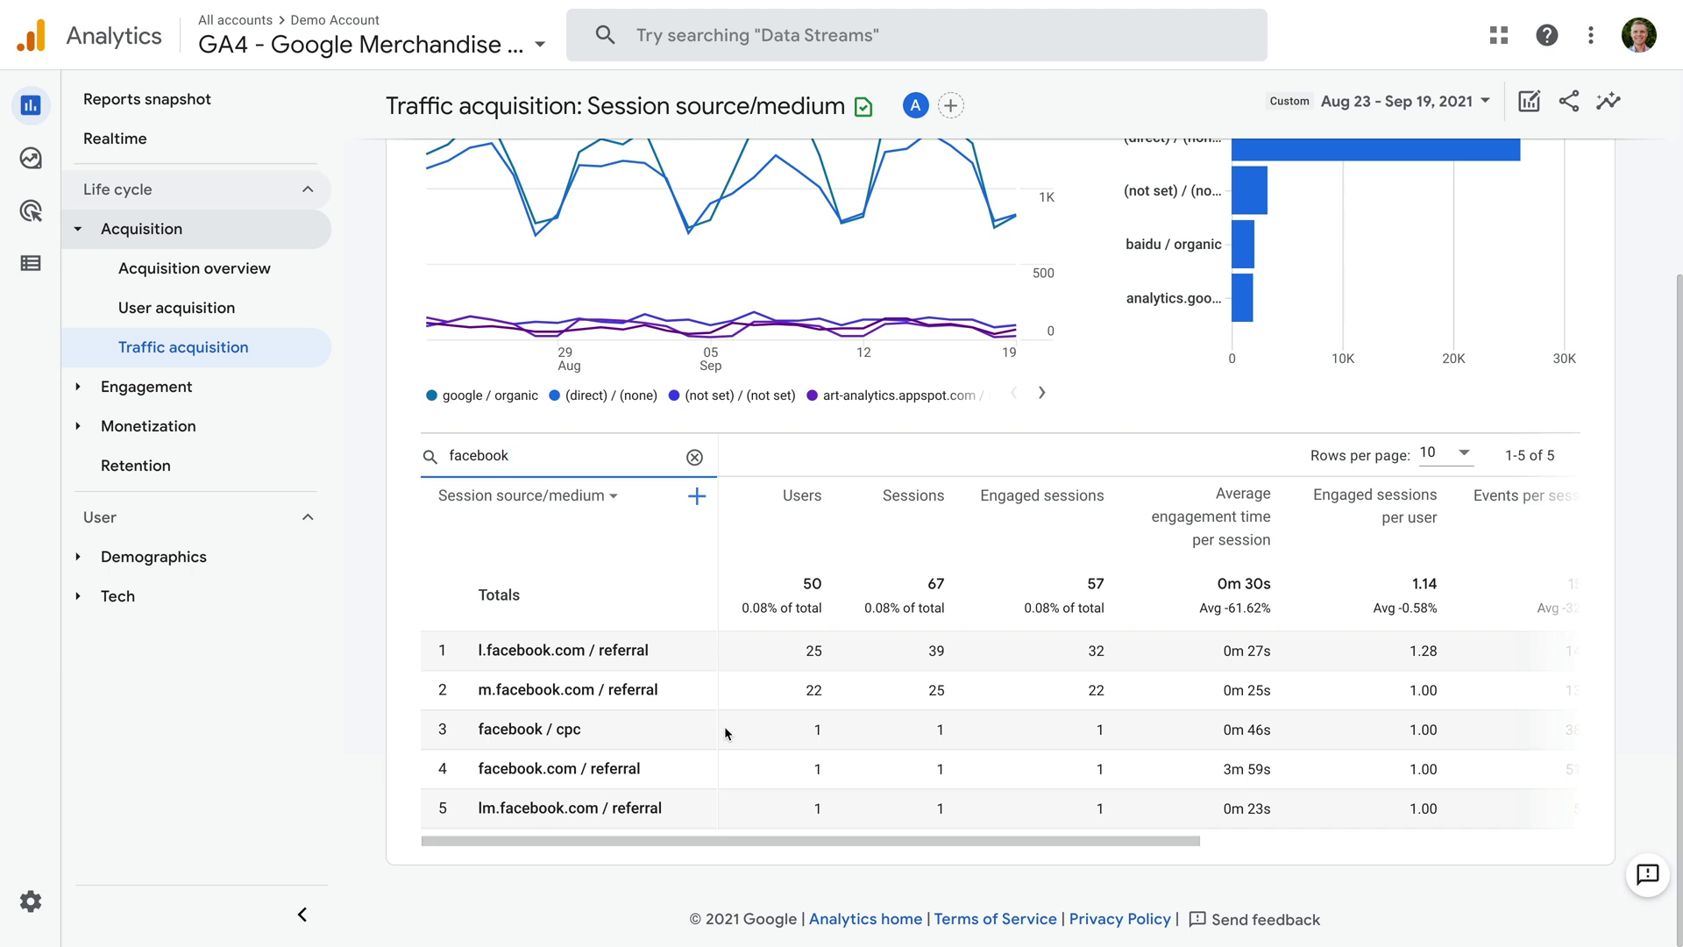
Step: In Admin, select the Loves Data account and Loves Data | UA Demo property, then view Filters
left_click(34, 901)
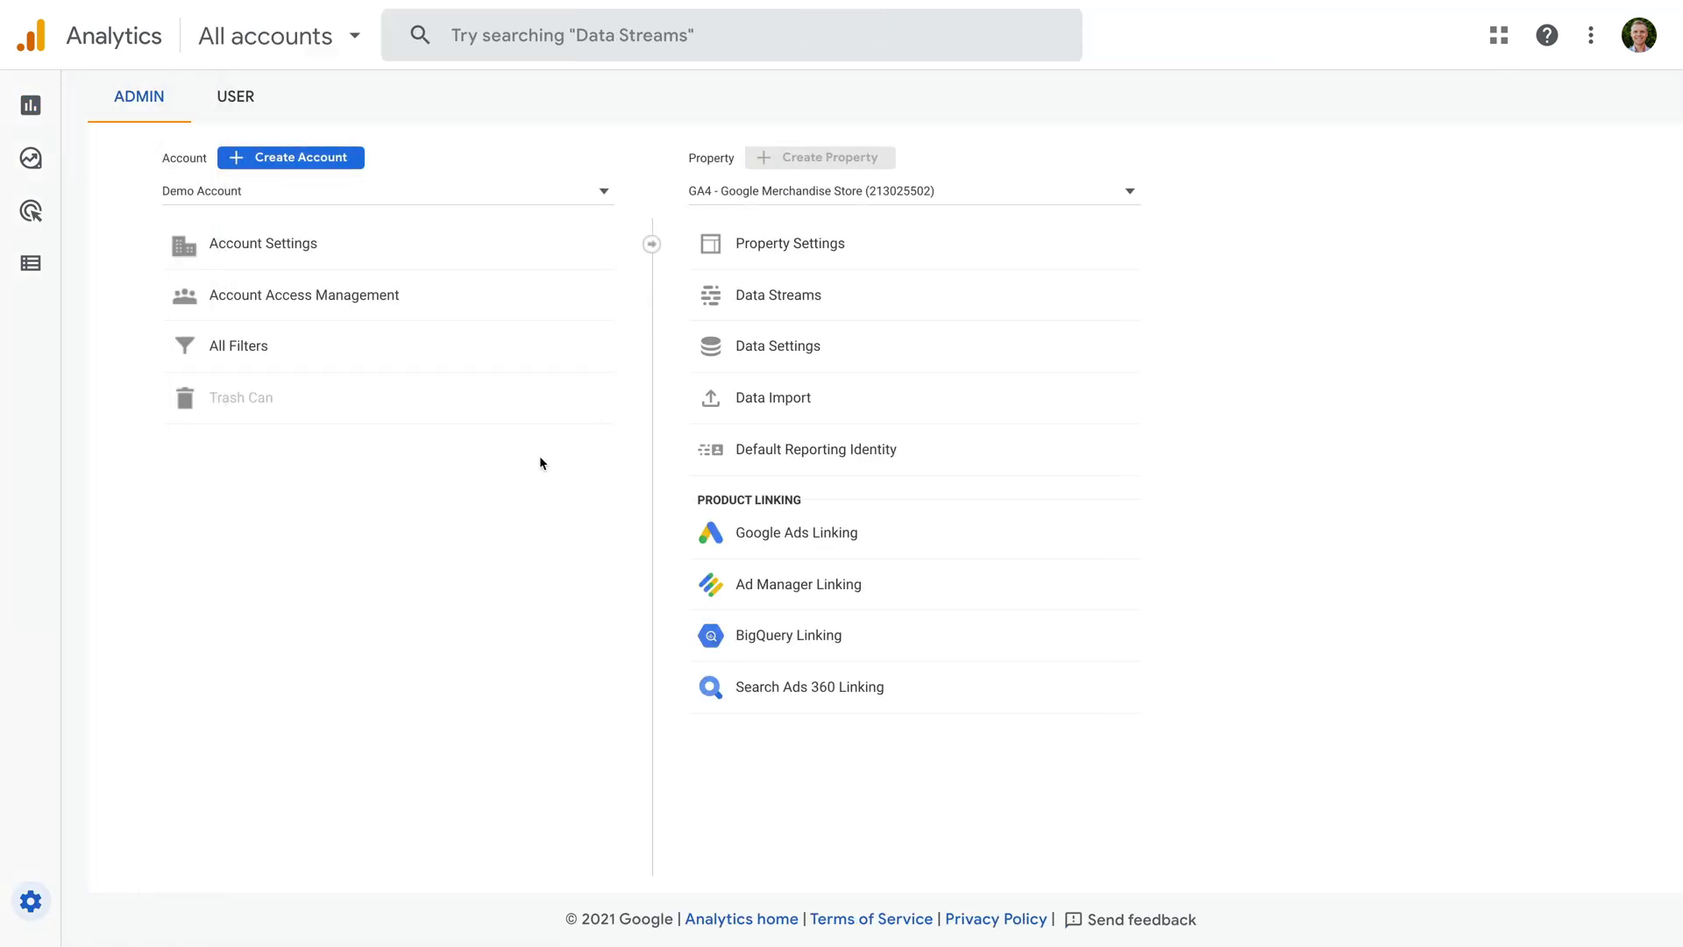
left_click(568, 190)
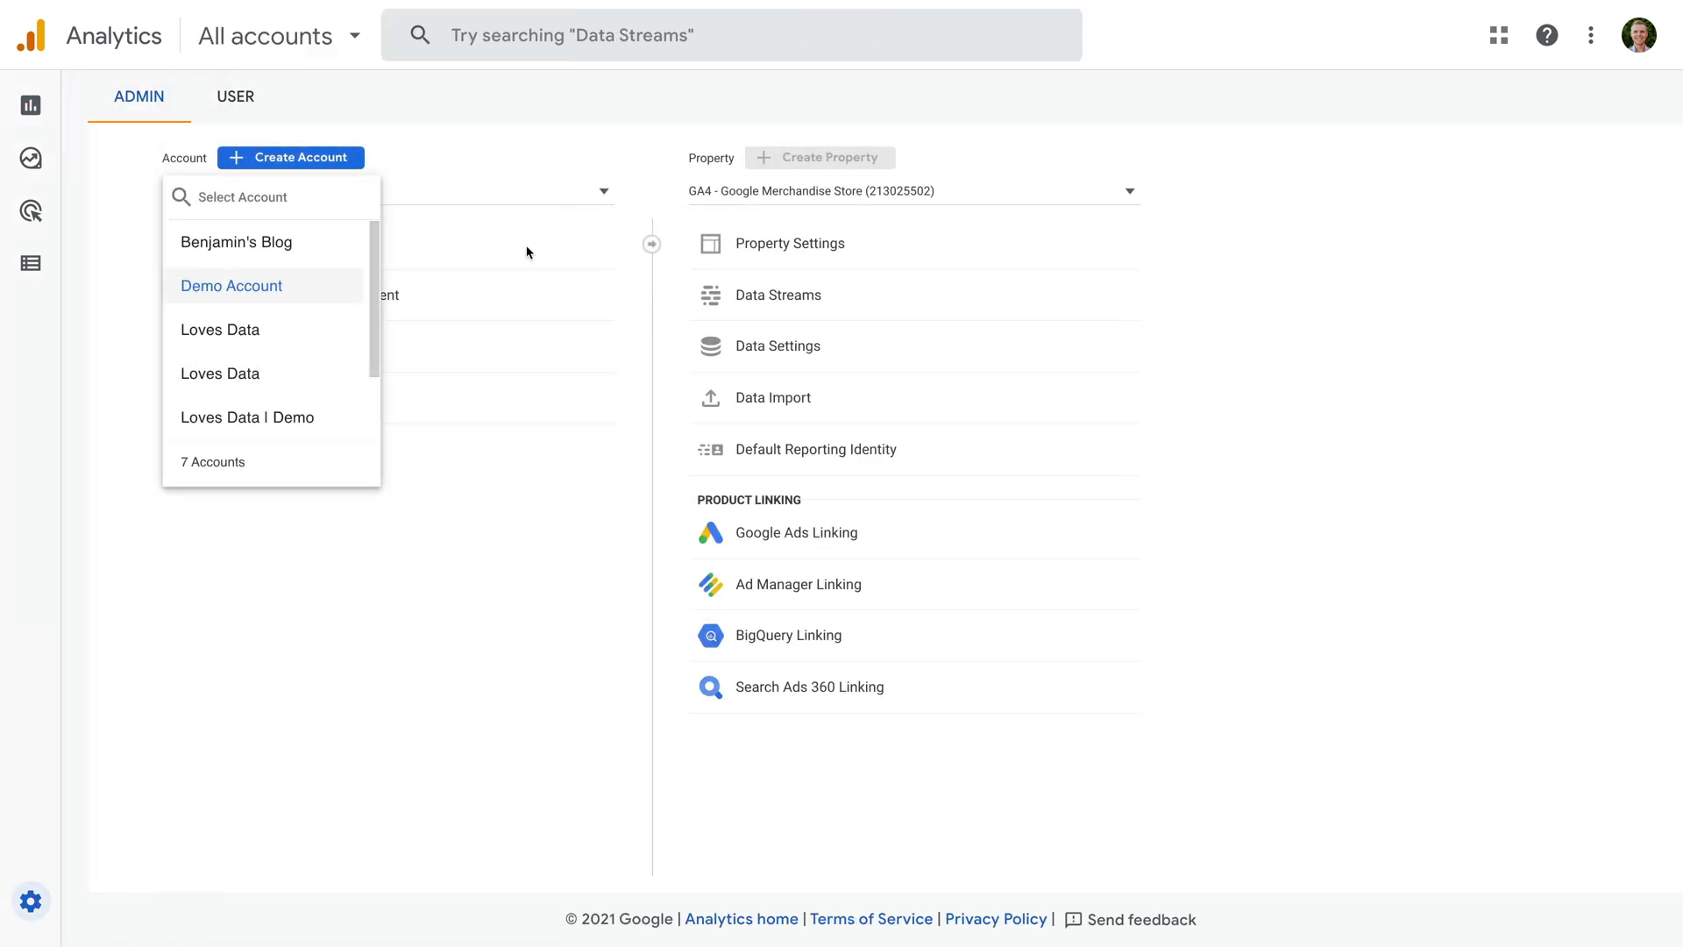
left_click(298, 331)
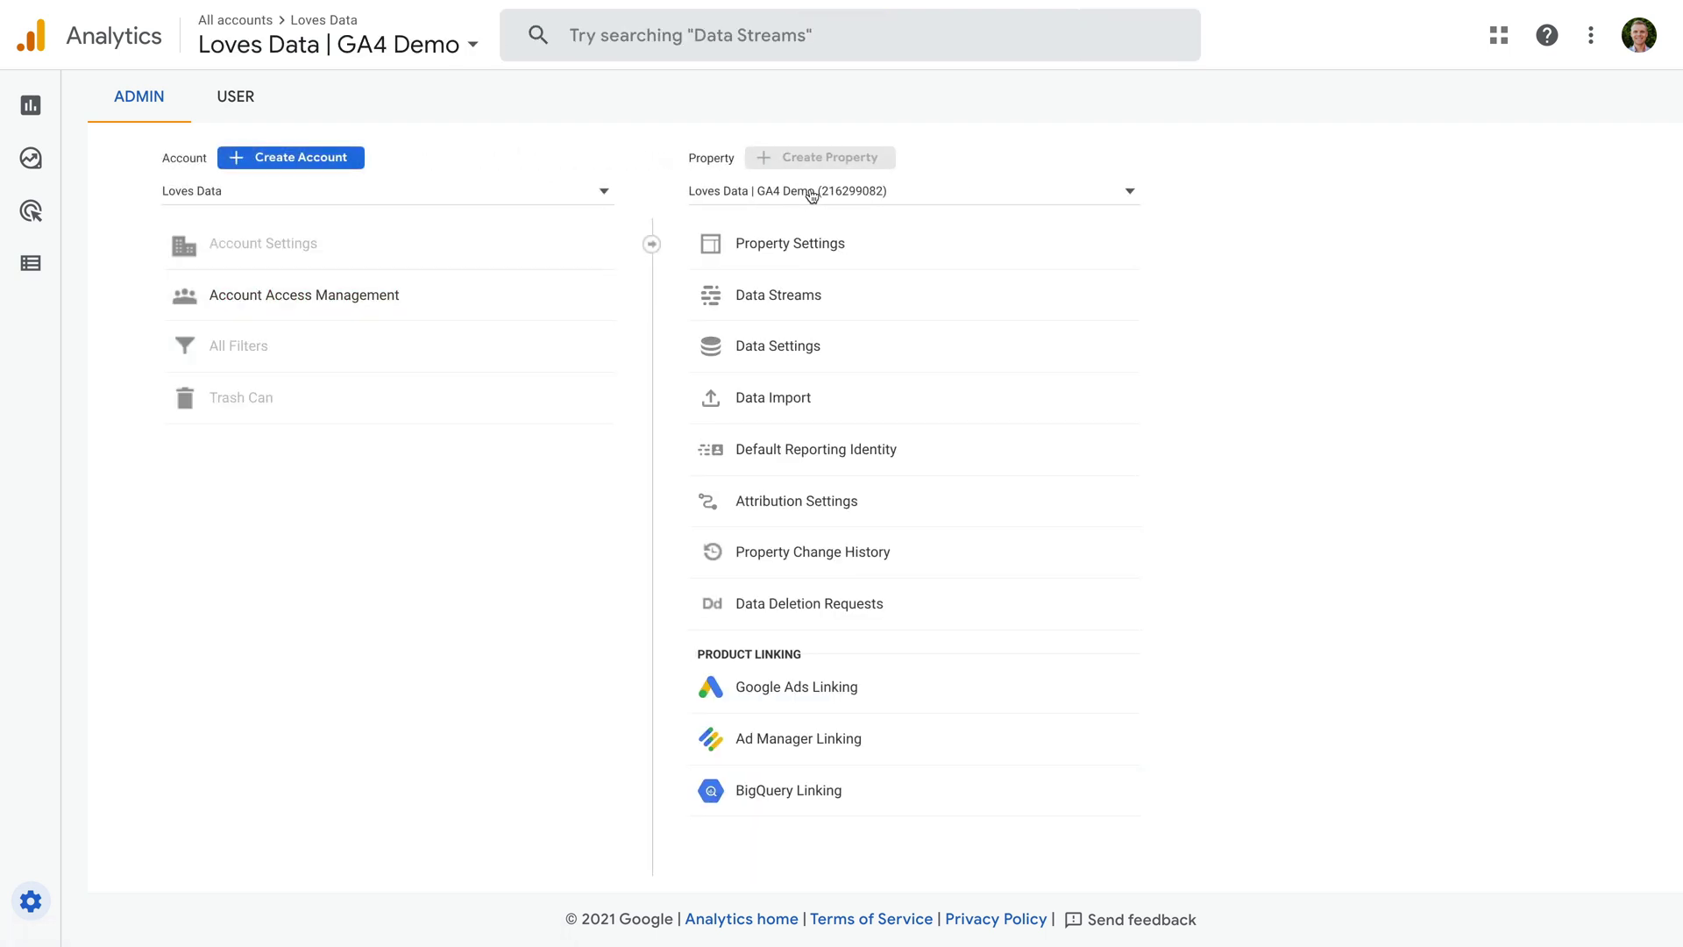
left_click(808, 191)
left_click(825, 283)
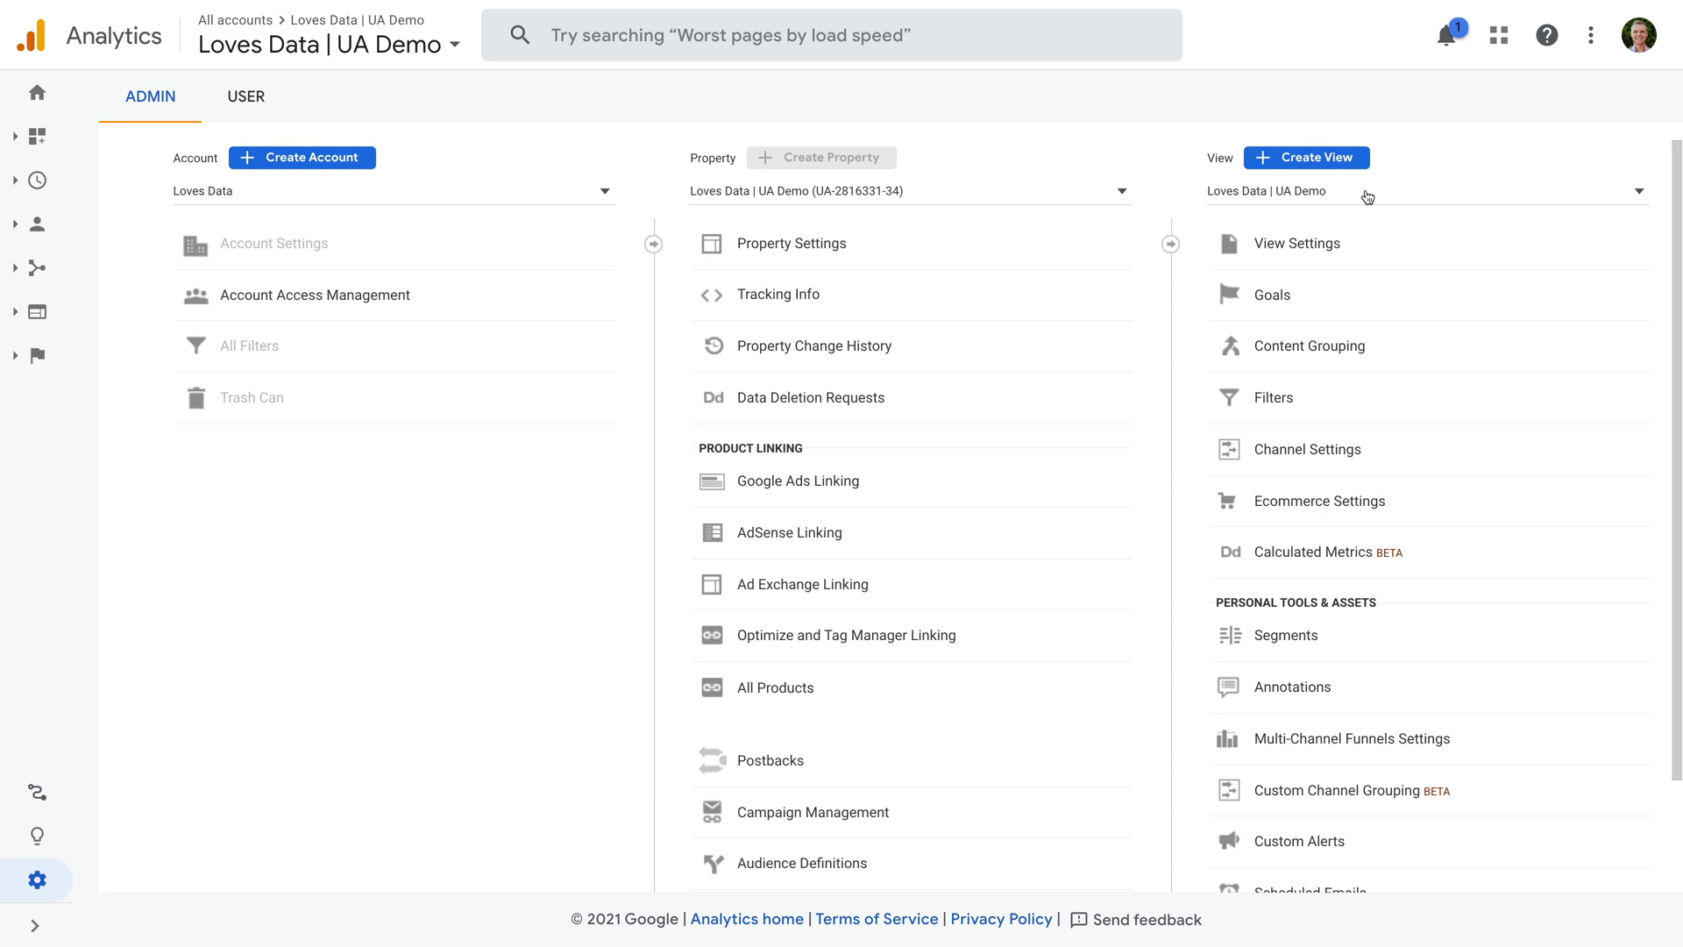
left_click(1318, 395)
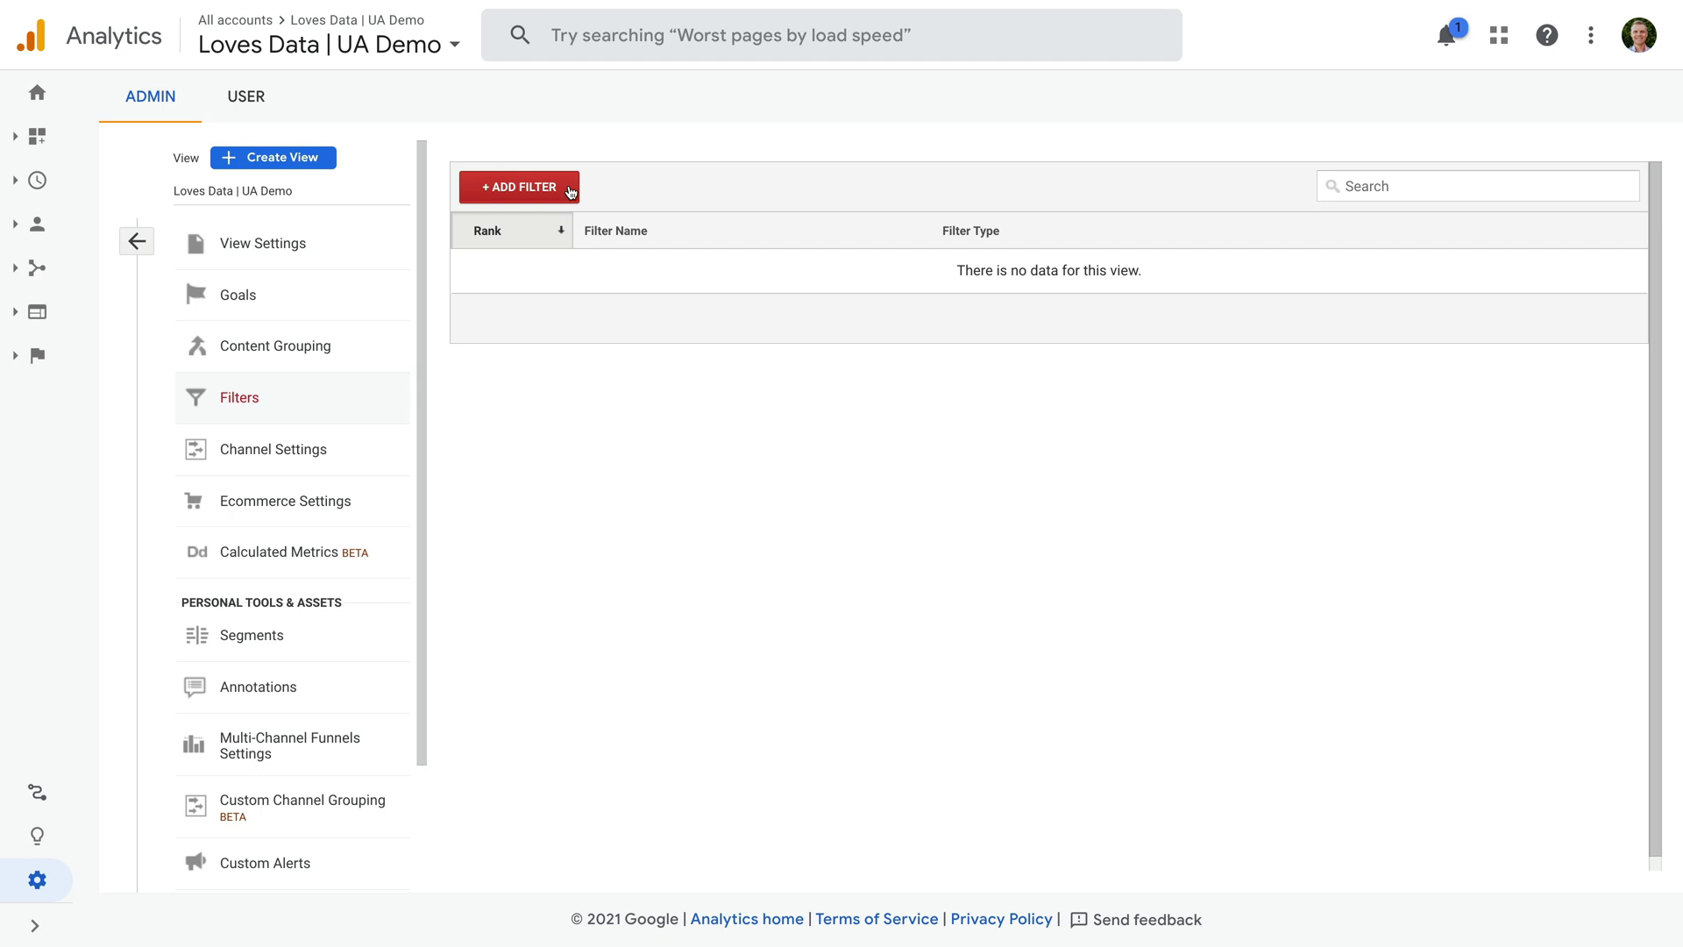
Step: Add a new filter named 'Modify Facebook Referrals' of type Custom > Search and Replace
left_click(570, 192)
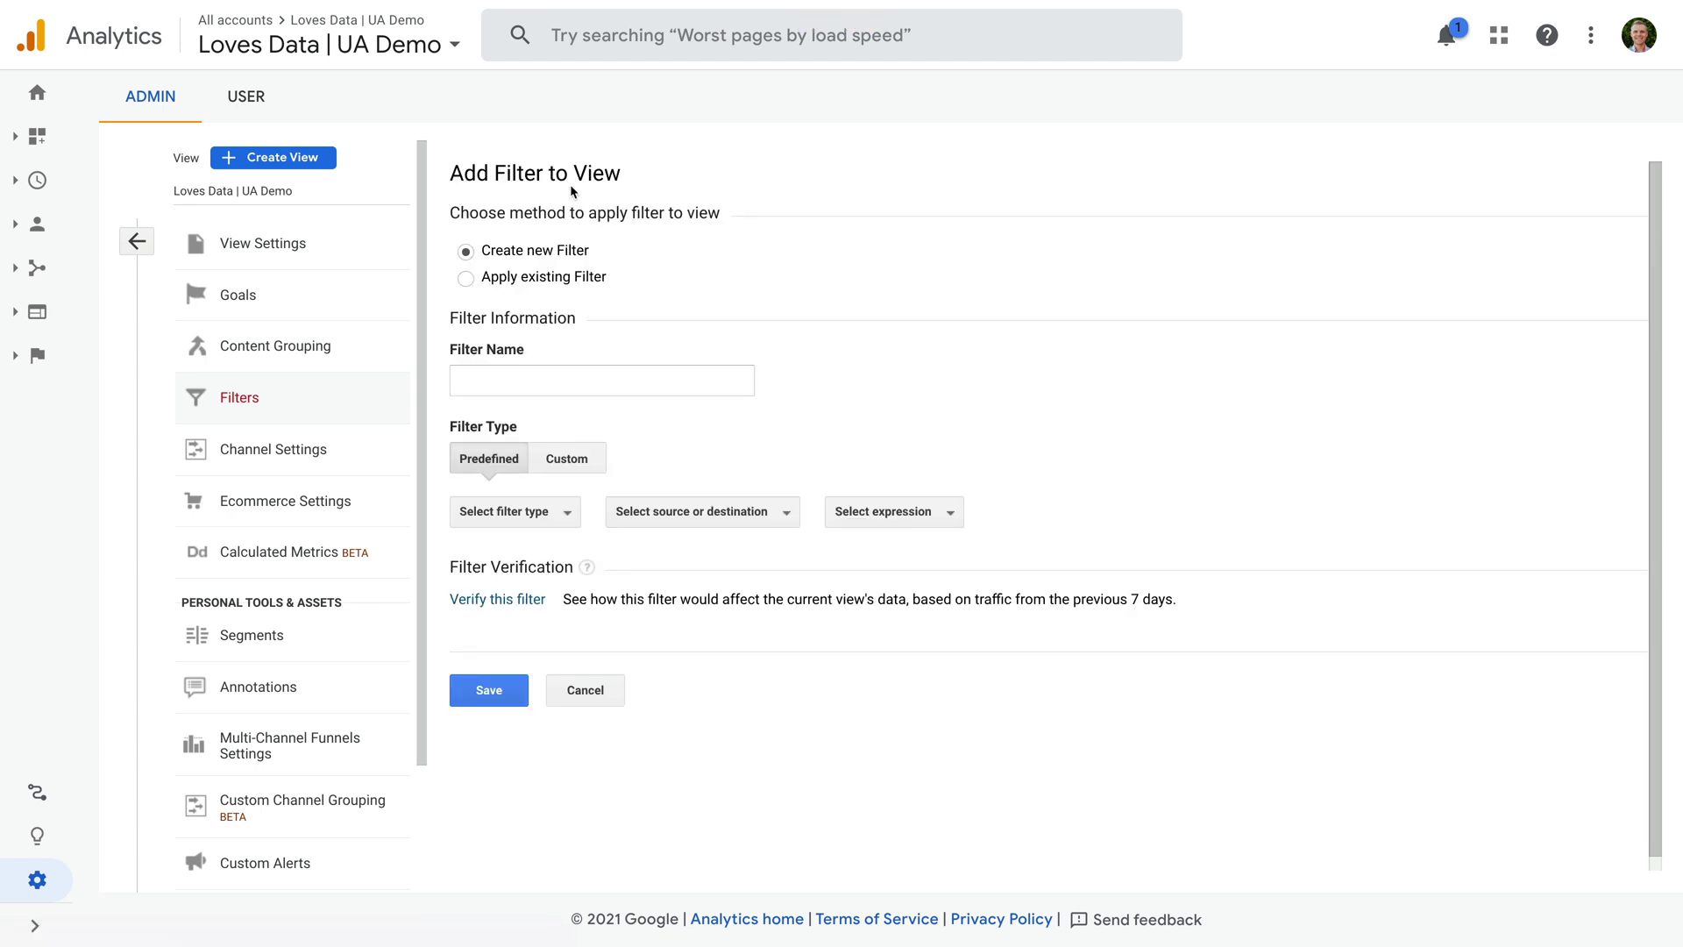
left_click(553, 379)
type("Modify Facebo")
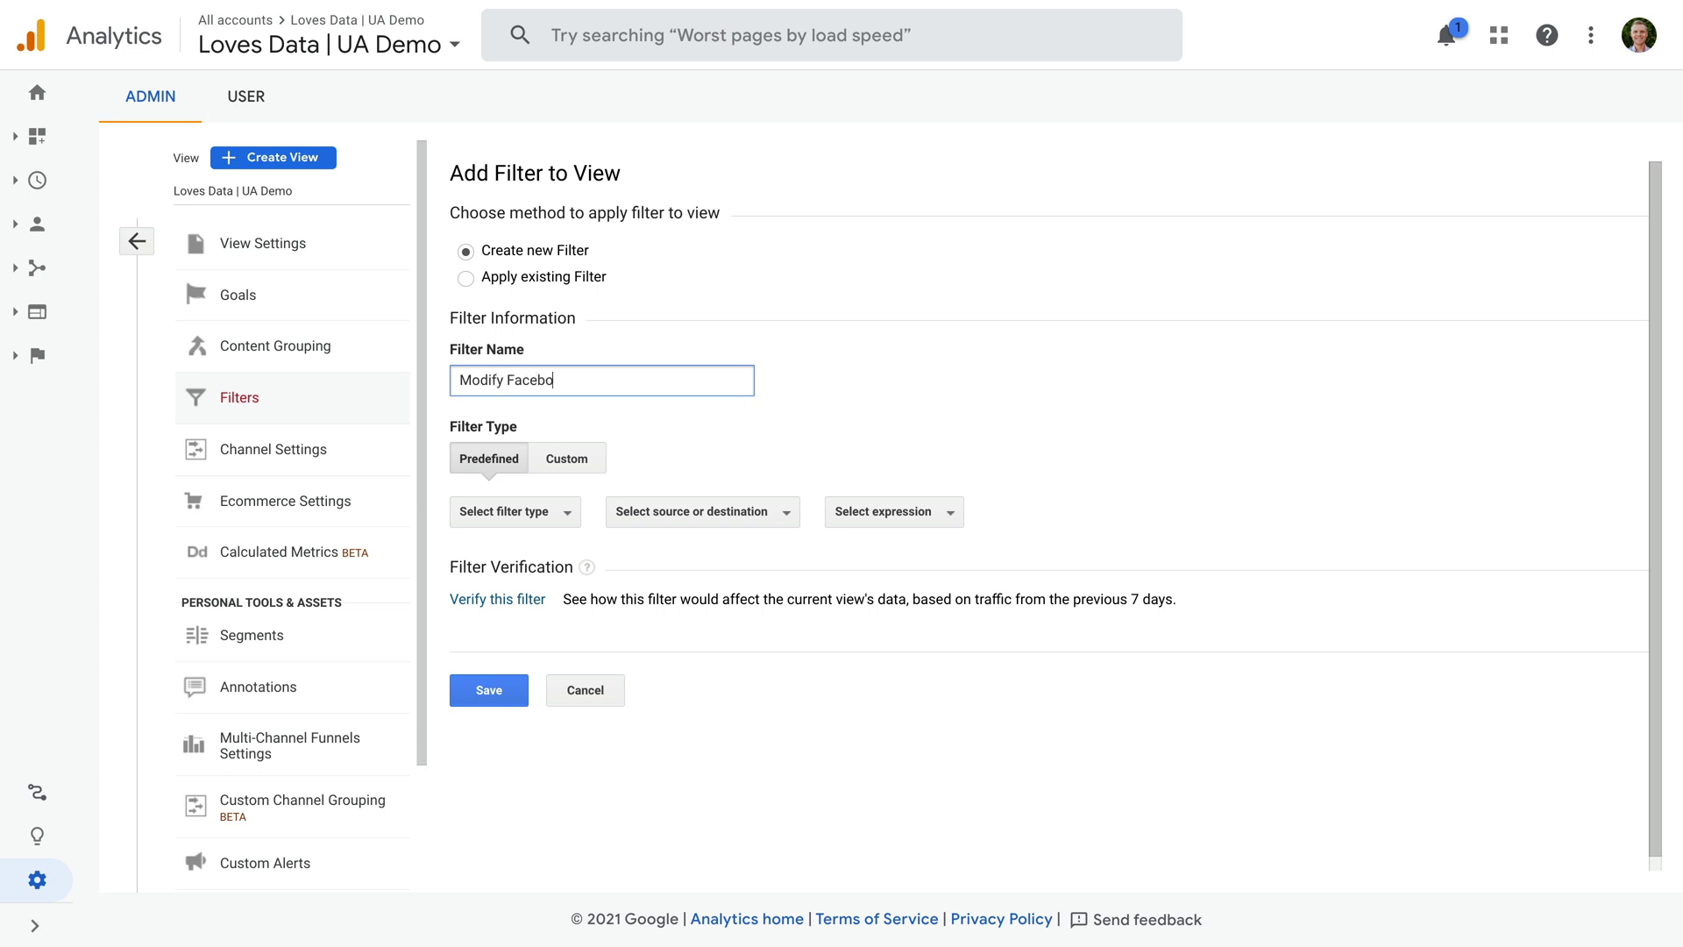
type("ok Referrals")
left_click(598, 460)
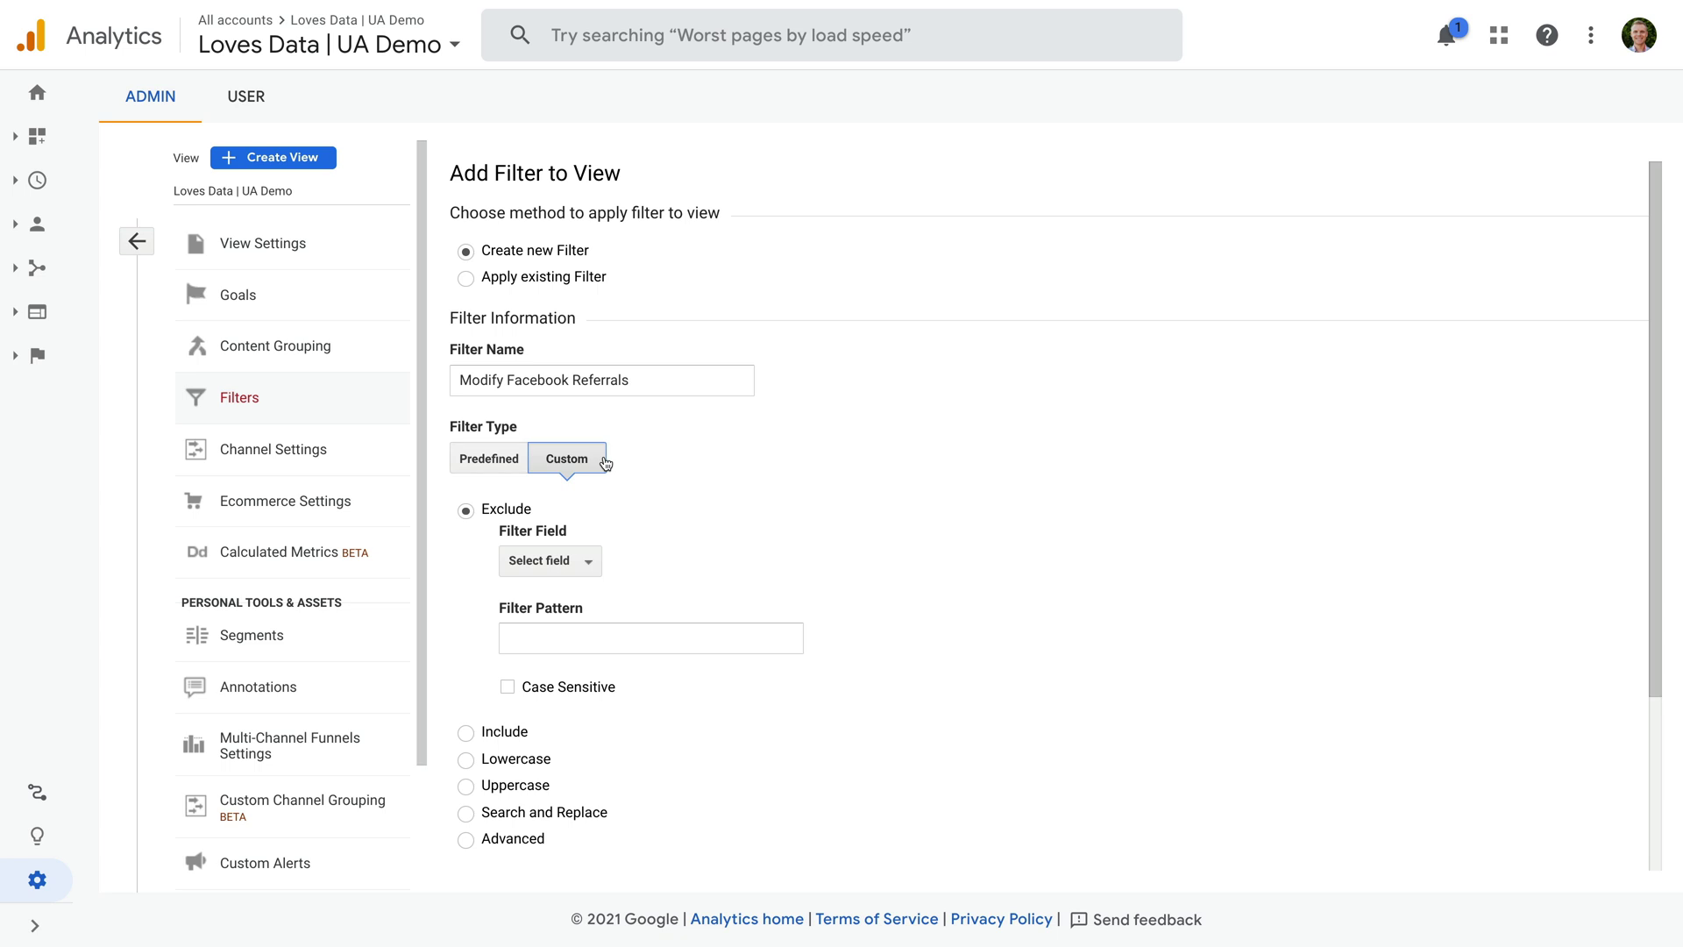
scroll(728, 446, "down", 1)
scroll(728, 445, "down", 2)
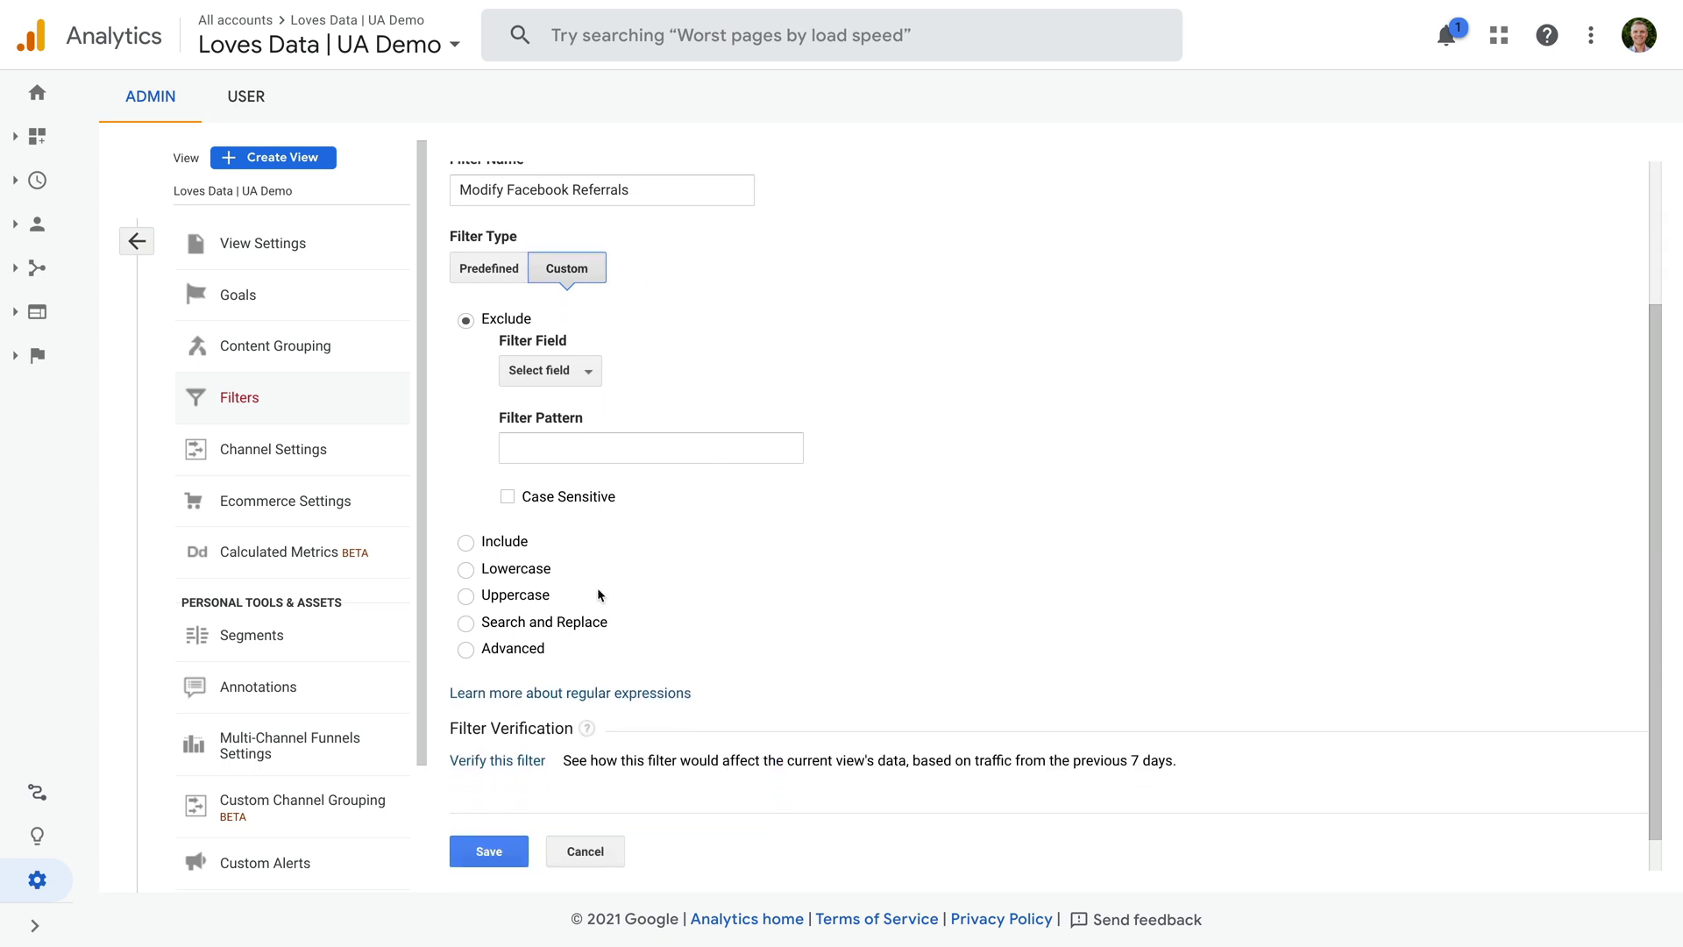
left_click(466, 623)
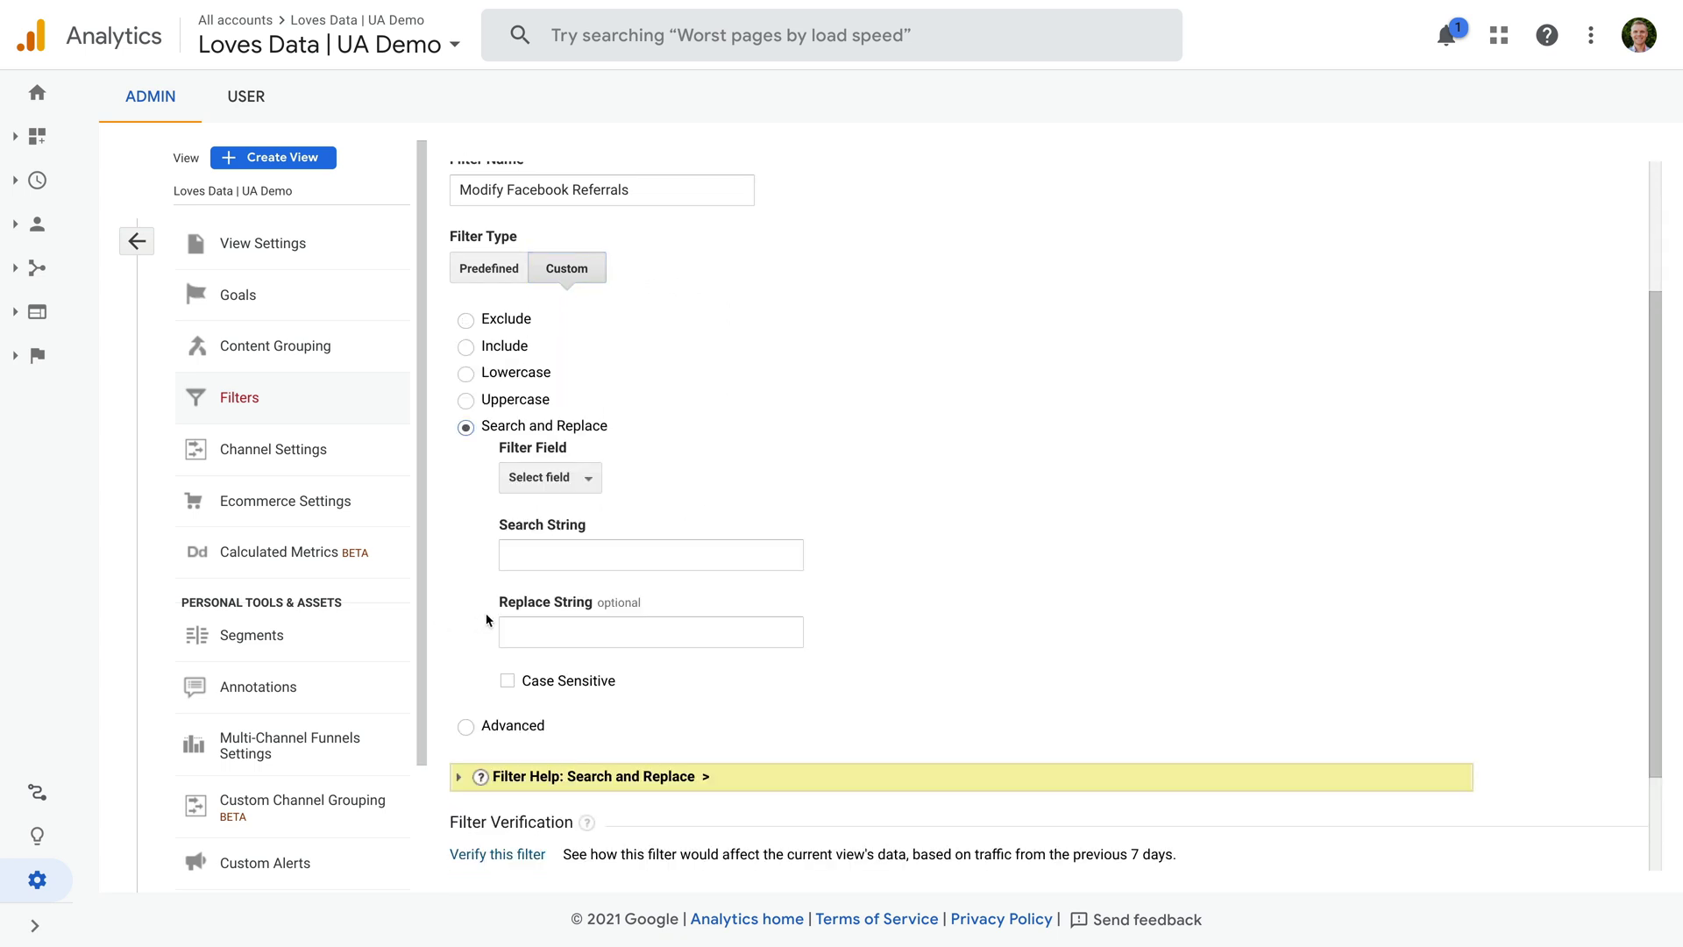
Step: Set the filter field to Campaign Source, search '.*facebook.*', replace with 'facebook.com'
left_click(576, 488)
type("source")
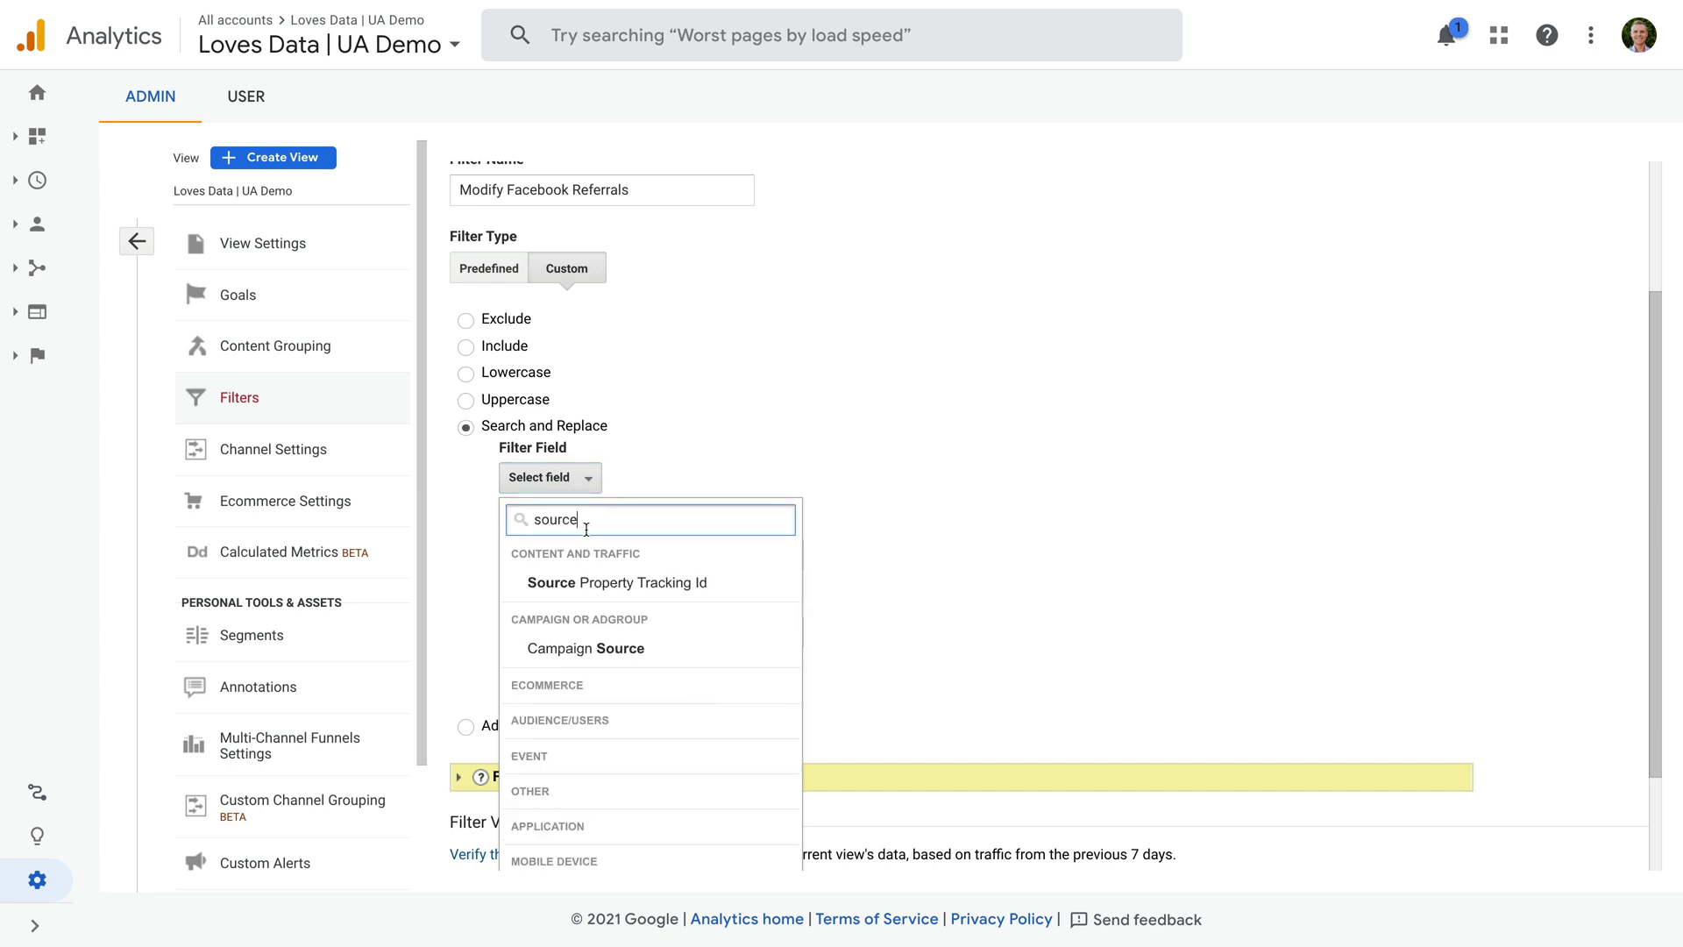
left_click(657, 648)
left_click(590, 556)
type(".*")
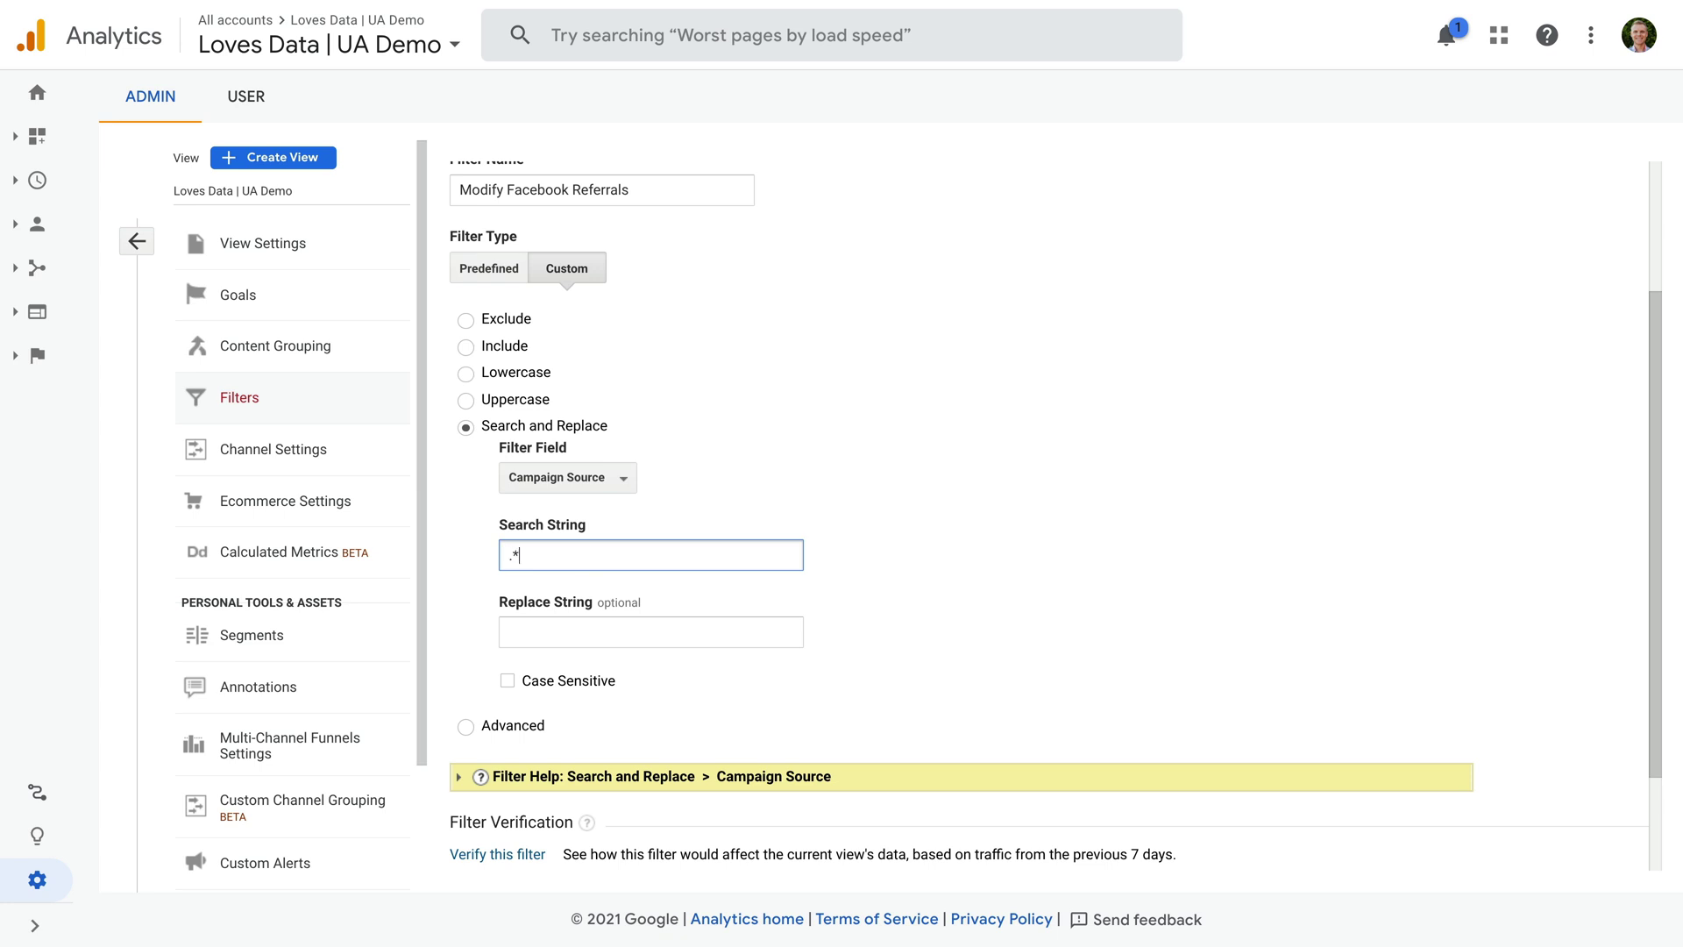
type("facebook.*")
left_click(575, 633)
type("facebook.com")
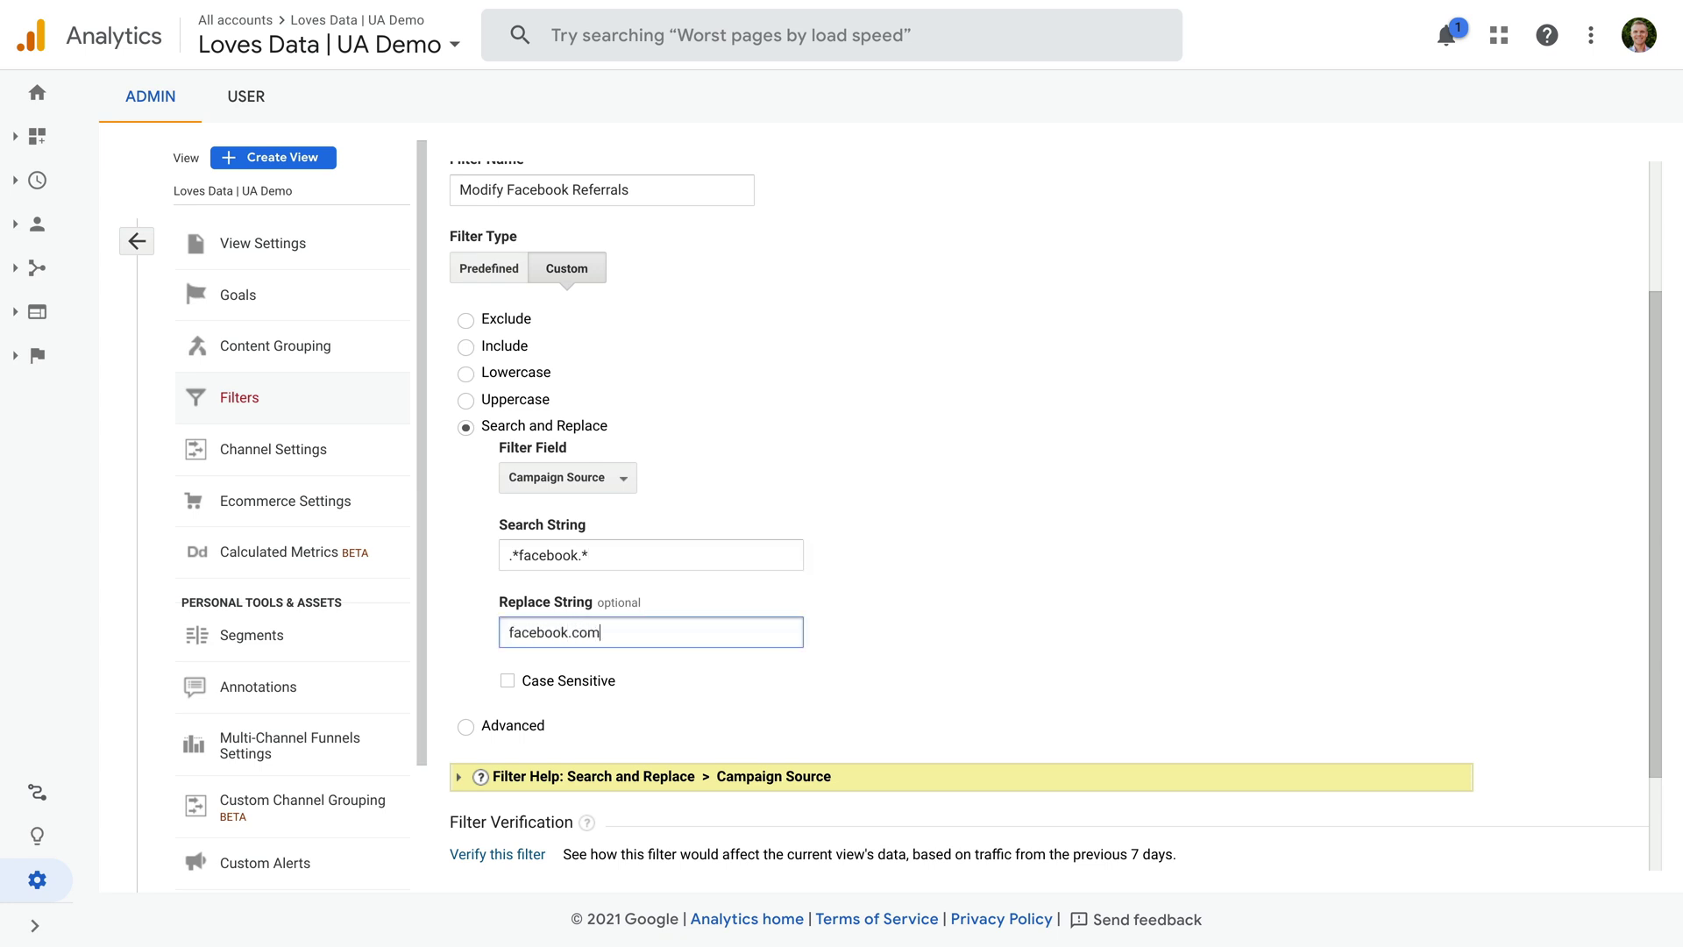
left_click(841, 620)
scroll(837, 618, "down", 2)
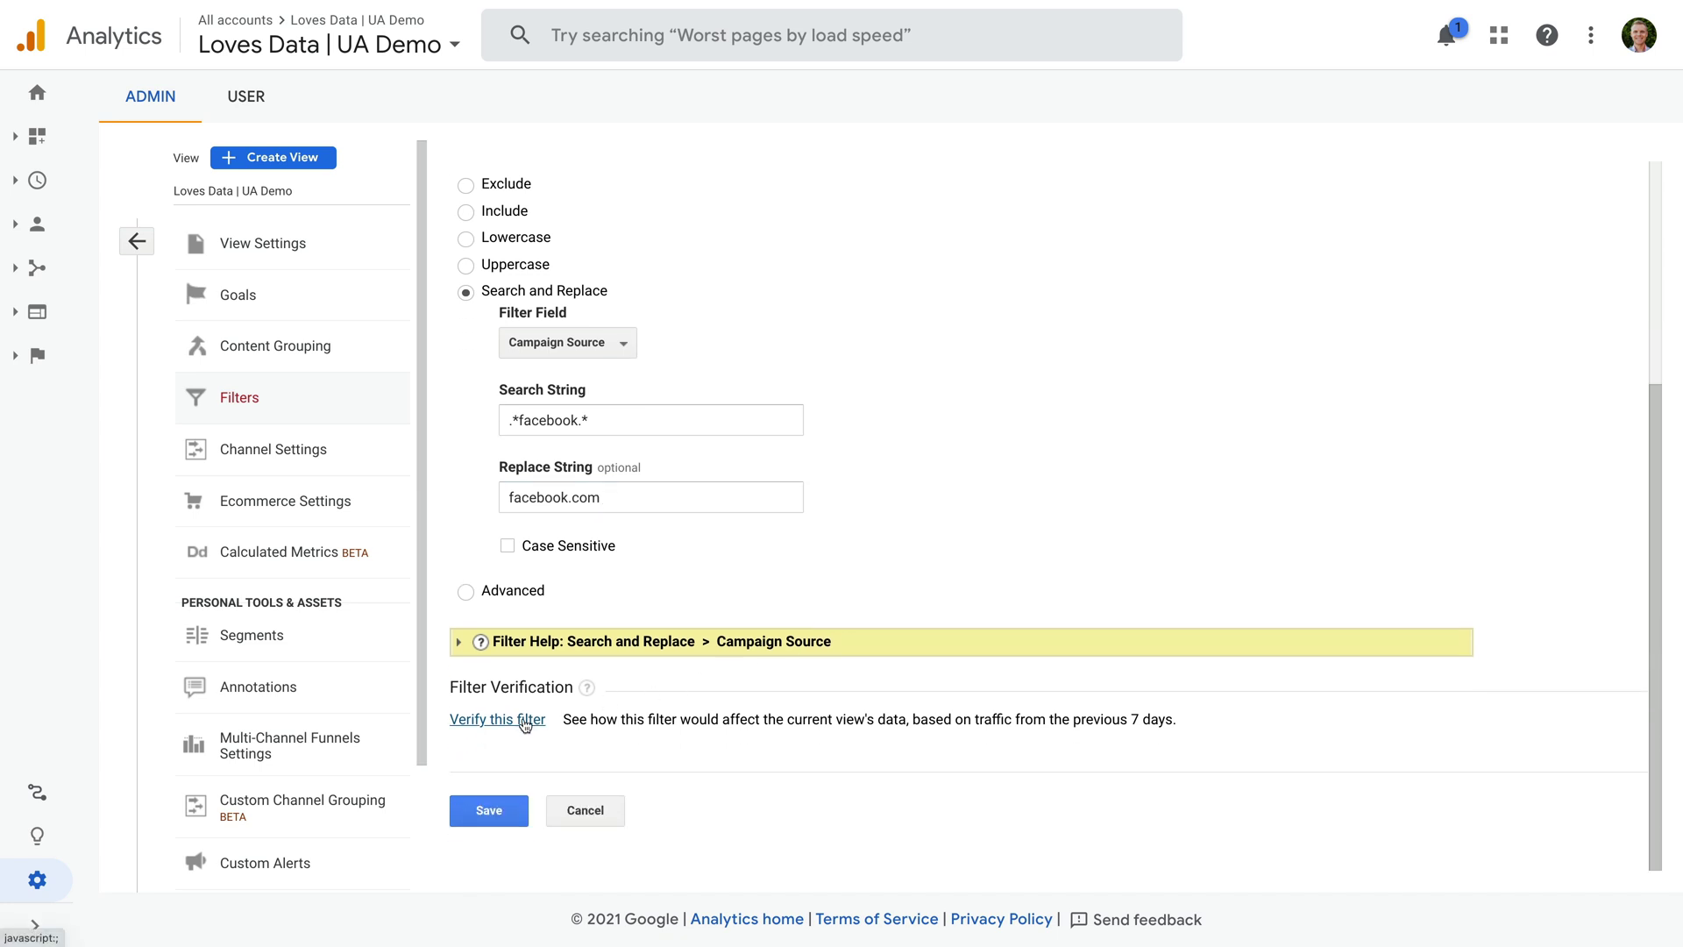
Step: Save the Modify Facebook Referrals filter to the UA Demo view's filter list
left_click(515, 817)
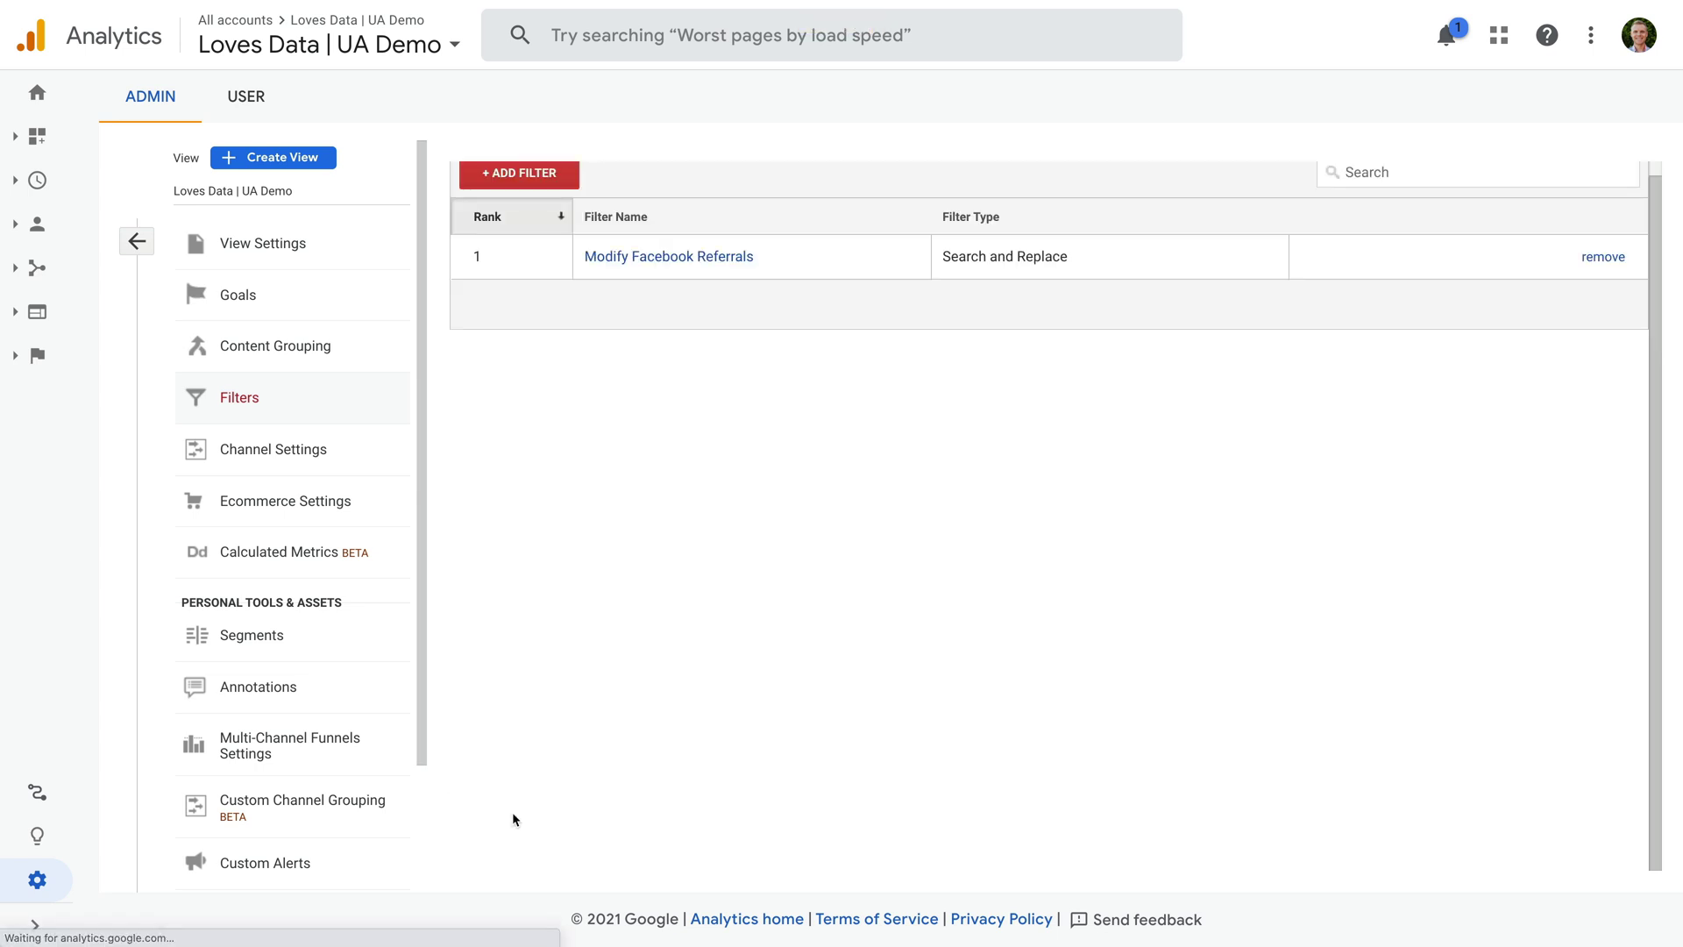